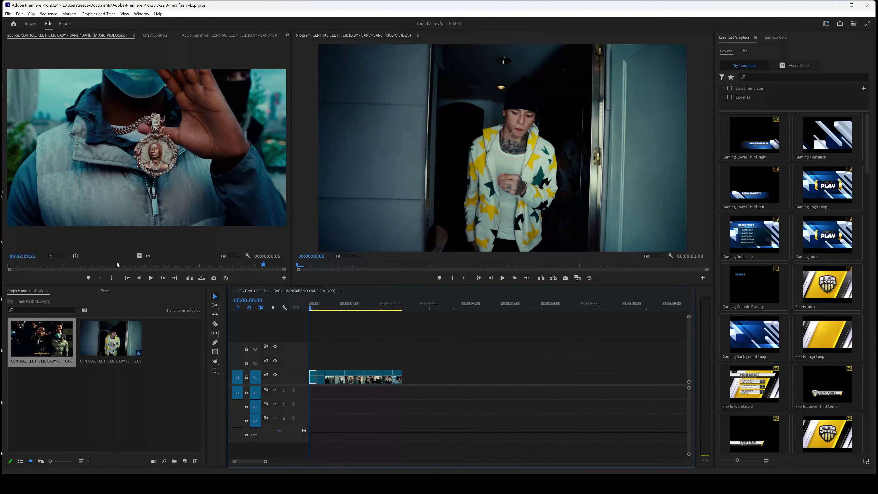
In the Source monitor, mark In and Out around a six-frame shot of the group by the Ferris wheel.
{"action": "left_click", "coordinate": [112, 265]}
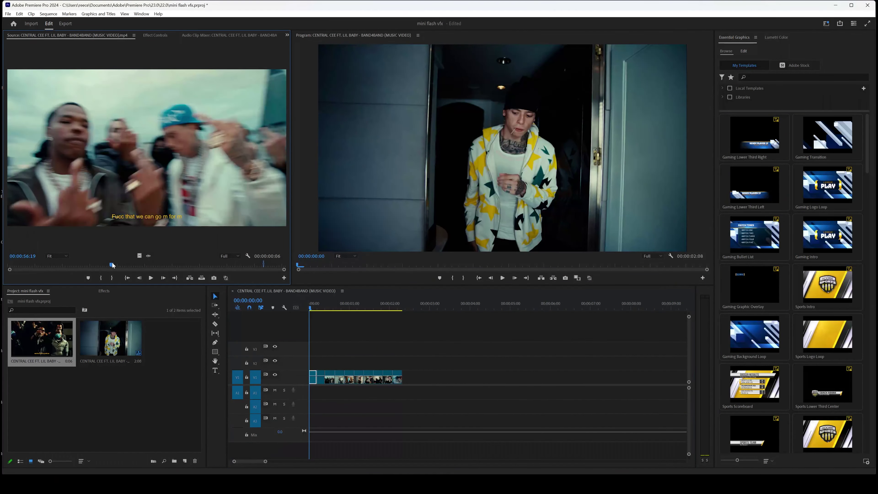
{"action": "left_click_drag", "start_coordinate": [113, 265], "coordinate": [173, 265]}
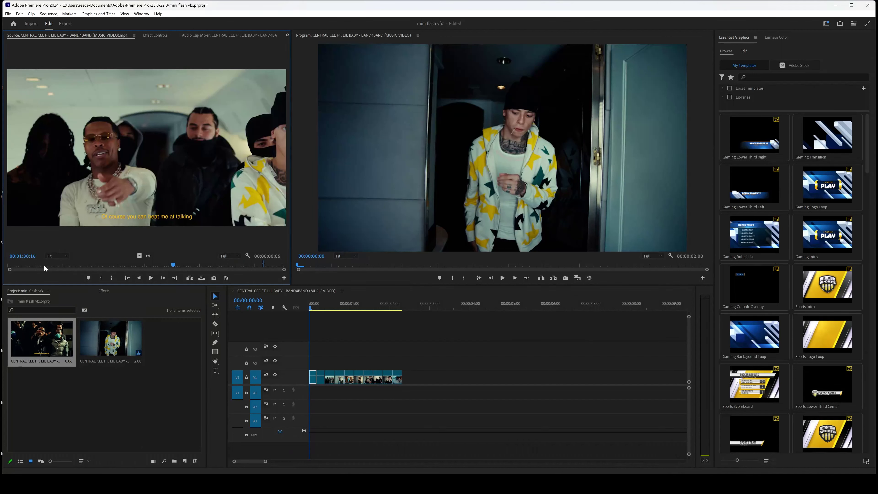
{"action": "left_click_drag", "start_coordinate": [44, 265], "coordinate": [97, 264]}
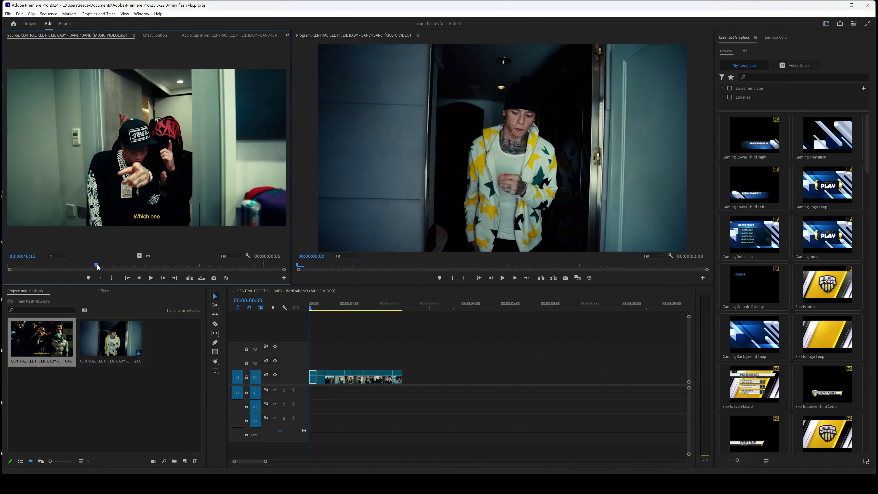
{"action": "left_click", "coordinate": [101, 278]}
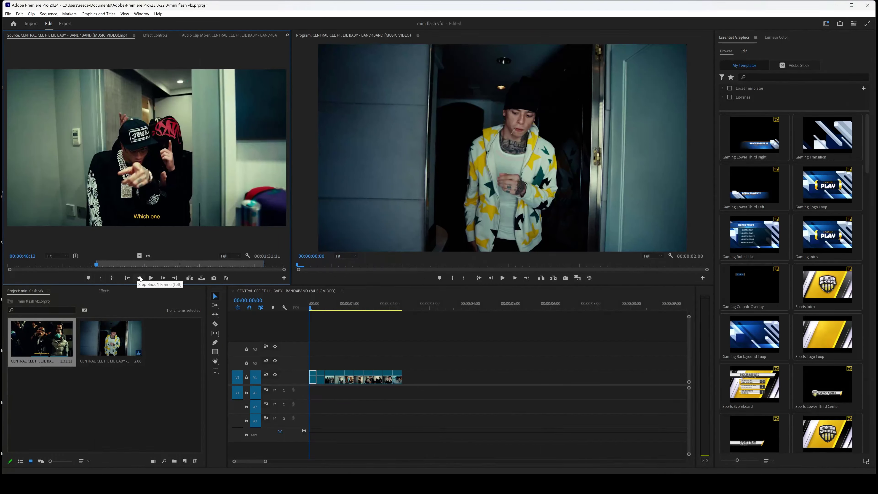
{"action": "key", "text": "shift+Right"}
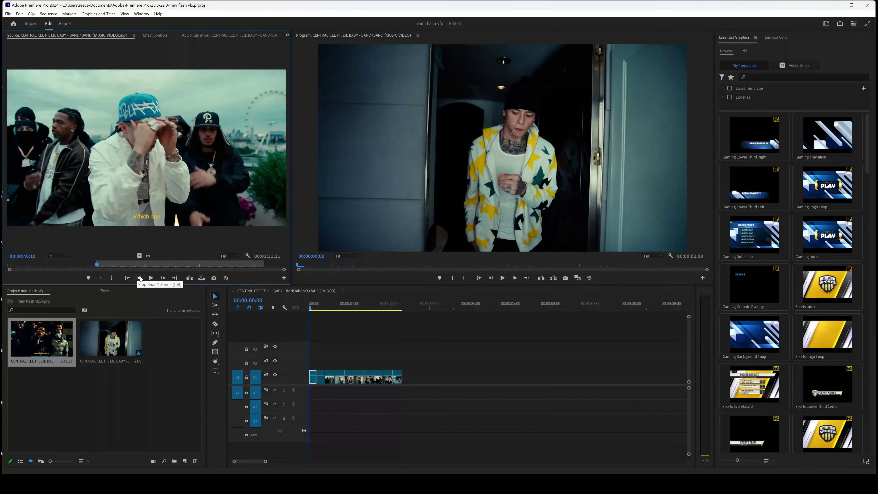
{"action": "left_click", "coordinate": [112, 279]}
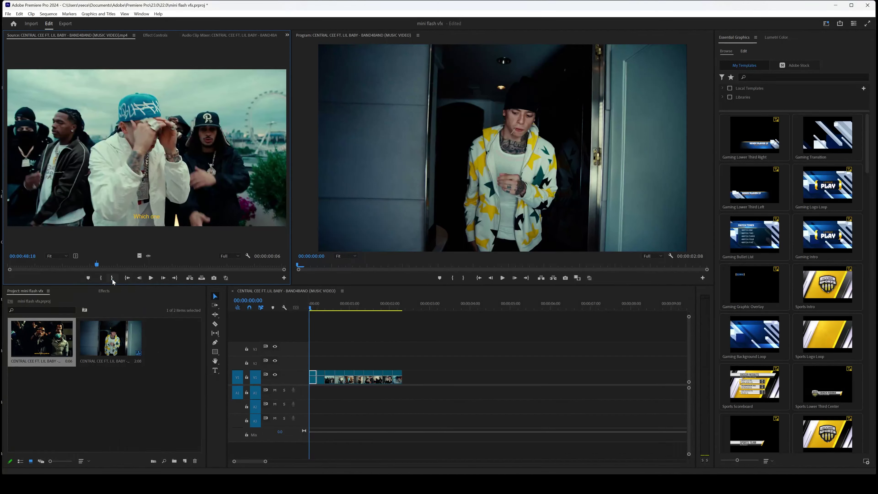
Drag the shot's video only onto V1 after the existing clip and preview it.
{"action": "left_click_drag", "start_coordinate": [139, 255], "coordinate": [407, 377]}
{"action": "left_click", "coordinate": [408, 306]}
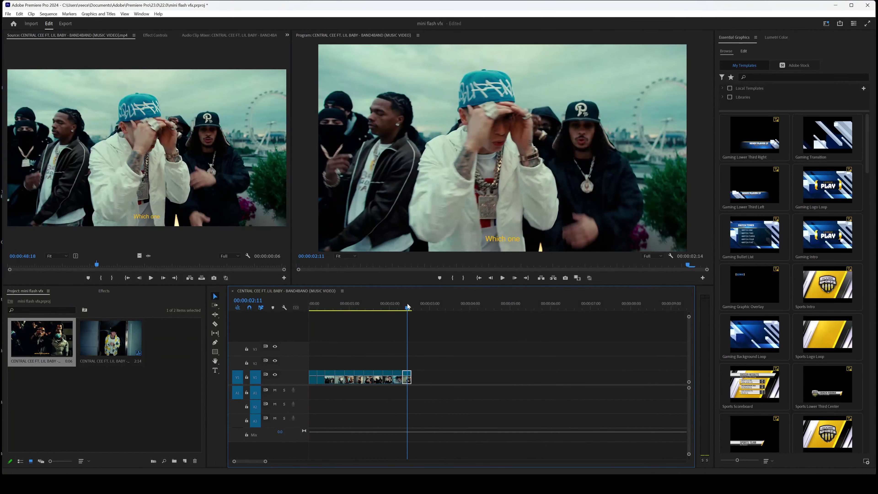
{"action": "left_click_drag", "start_coordinate": [408, 306], "coordinate": [306, 305]}
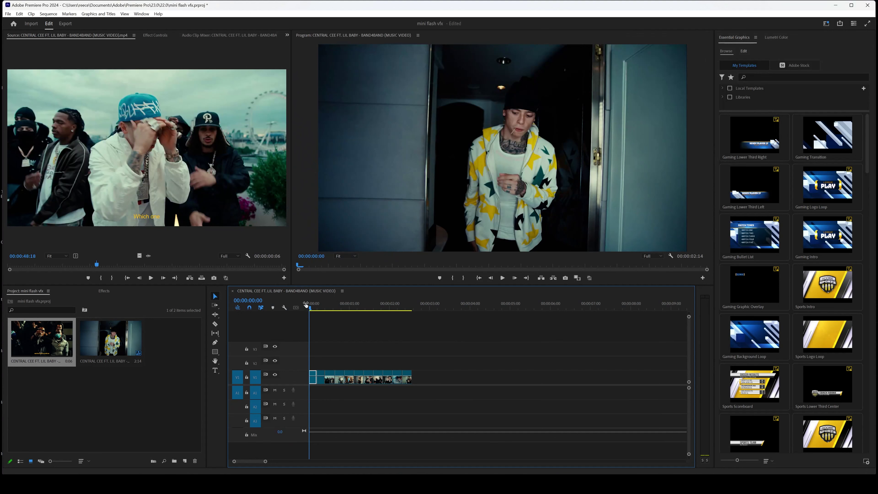
Scrub and play the 2:08 sequence, then return the playhead to 00:00:00:00.
{"action": "left_click", "coordinate": [323, 305]}
{"action": "left_click_drag", "start_coordinate": [323, 306], "coordinate": [284, 301]}
{"action": "key", "text": "space"}
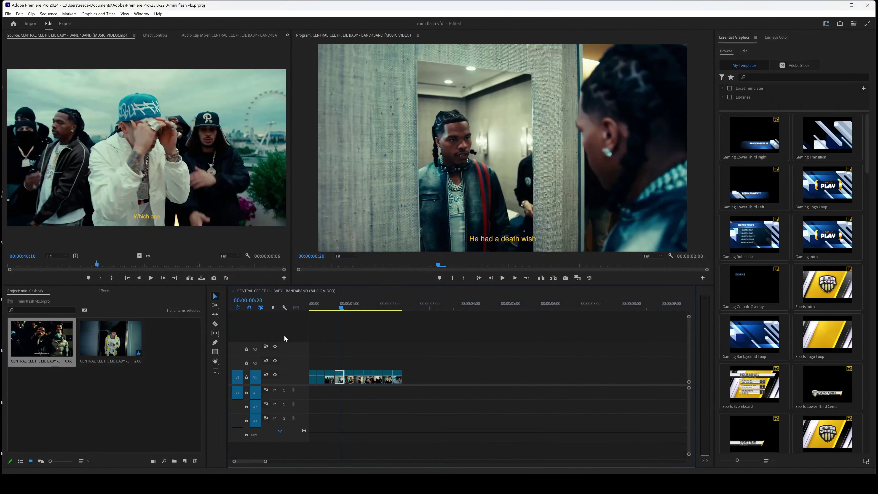
{"action": "left_click_drag", "start_coordinate": [329, 306], "coordinate": [298, 308]}
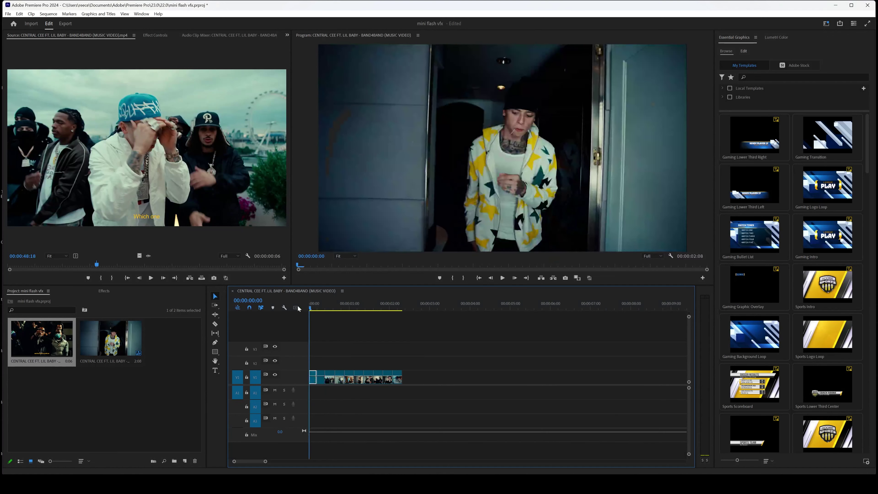
Apply the Distort > Transform effect from an Effects search for 'transform' to the V1 clip, and show its Effect Controls.
{"action": "double_click", "coordinate": [312, 382]}
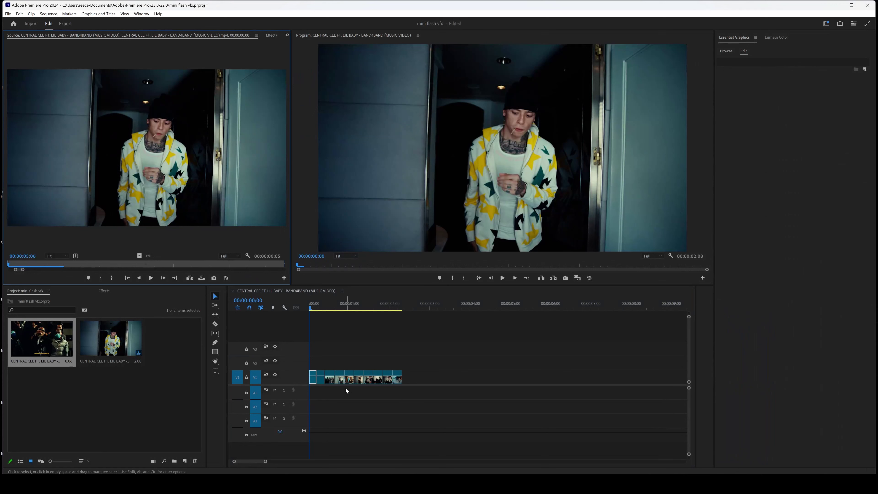
{"action": "left_click", "coordinate": [104, 291]}
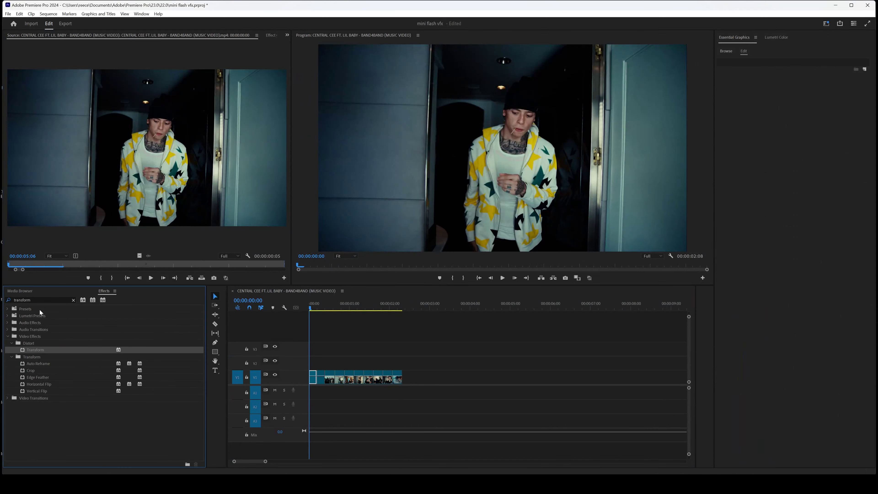
{"action": "left_click", "coordinate": [49, 300]}
{"action": "double_click", "coordinate": [35, 300]}
{"action": "left_click_drag", "start_coordinate": [35, 349], "coordinate": [314, 380]}
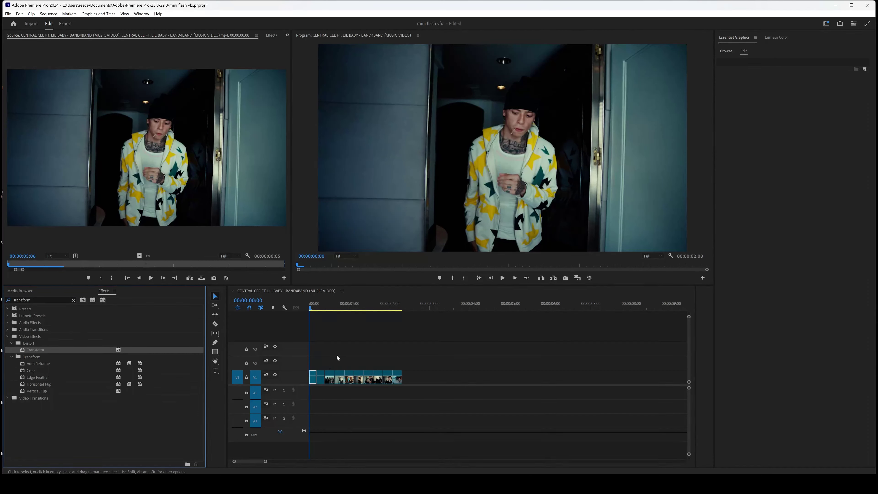
{"action": "left_click", "coordinate": [270, 35]}
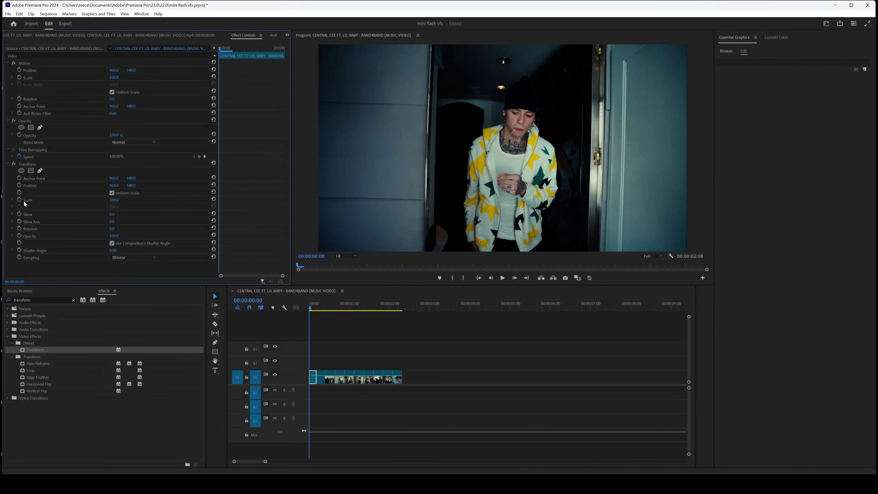
Turn on Transform Scale keyframing at the first frame, trying 52 before settling back at 100.
{"action": "left_click", "coordinate": [27, 164]}
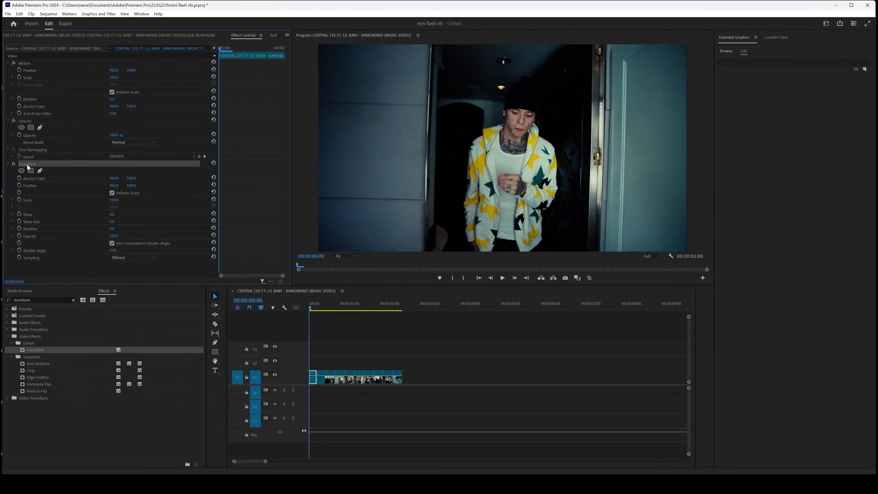
{"action": "left_click", "coordinate": [19, 200]}
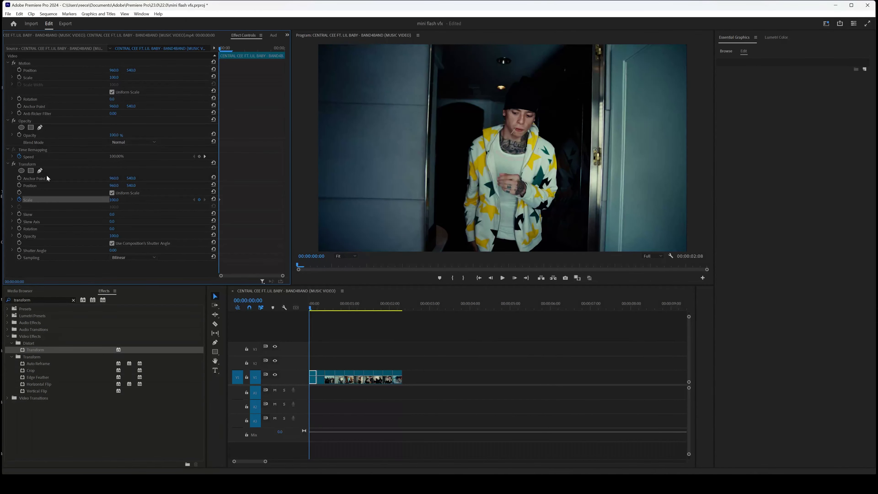
{"action": "left_click", "coordinate": [115, 200]}
{"action": "type", "text": "52"}
{"action": "key", "text": "Return"}
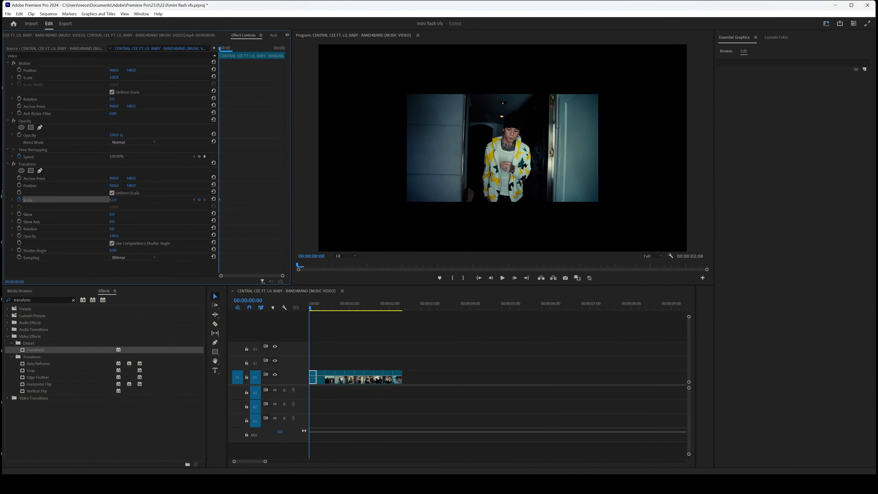
{"action": "left_click_drag", "start_coordinate": [112, 199], "coordinate": [126, 202]}
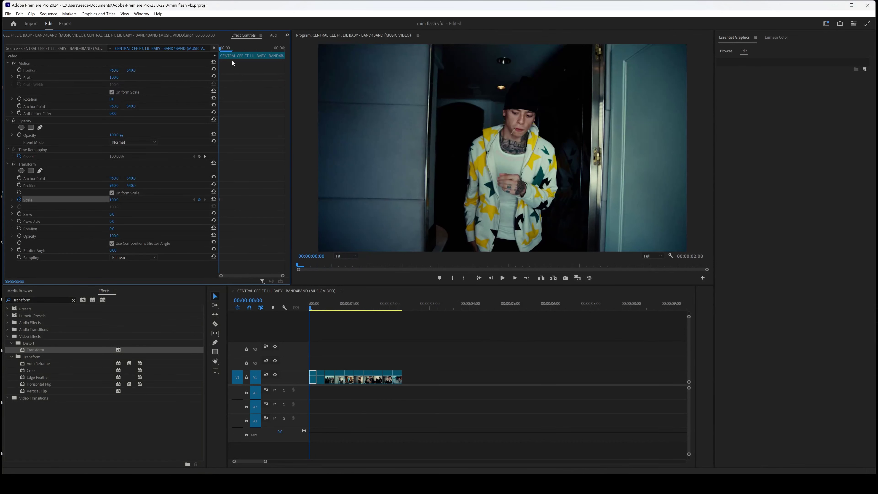
Add a Transform Scale keyframe of 180 at frame 00:00:00:03.
{"action": "left_click_drag", "start_coordinate": [231, 50], "coordinate": [258, 49]}
{"action": "left_click", "coordinate": [115, 200]}
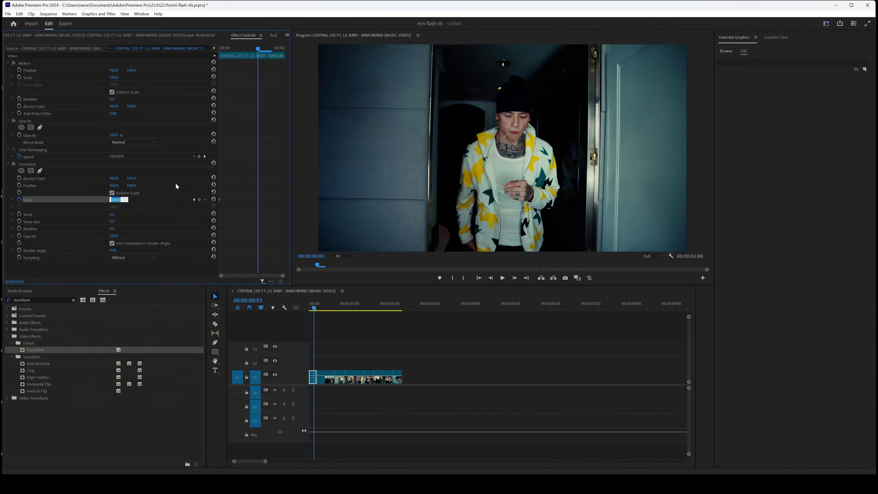
{"action": "key", "text": "BackSpace"}
{"action": "key", "text": "Return"}
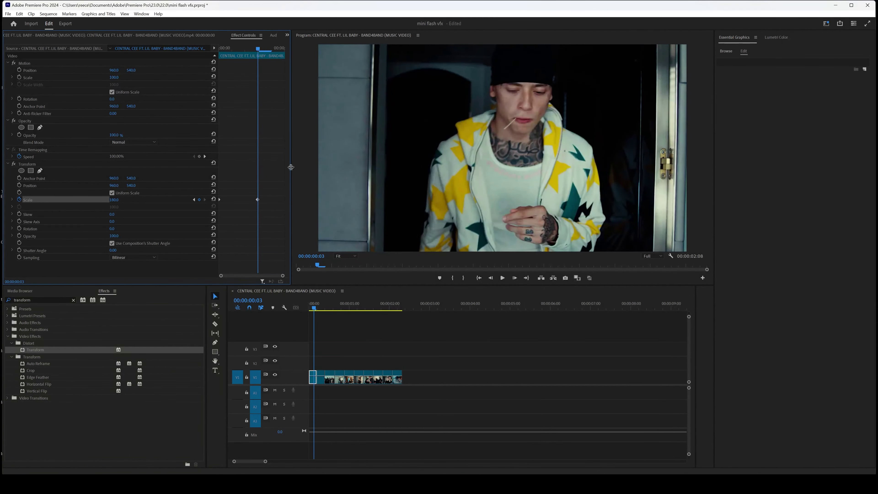
{"action": "left_click_drag", "start_coordinate": [258, 47], "coordinate": [224, 49]}
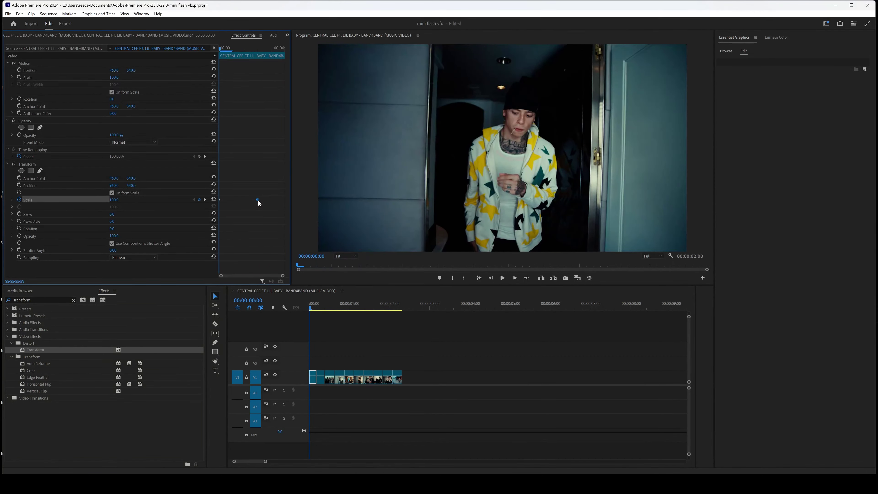
Move the 180 keyframe later in the clip, play back the zoom, and select the Scale keyframes.
{"action": "left_click_drag", "start_coordinate": [259, 200], "coordinate": [284, 199]}
{"action": "key", "text": "space"}
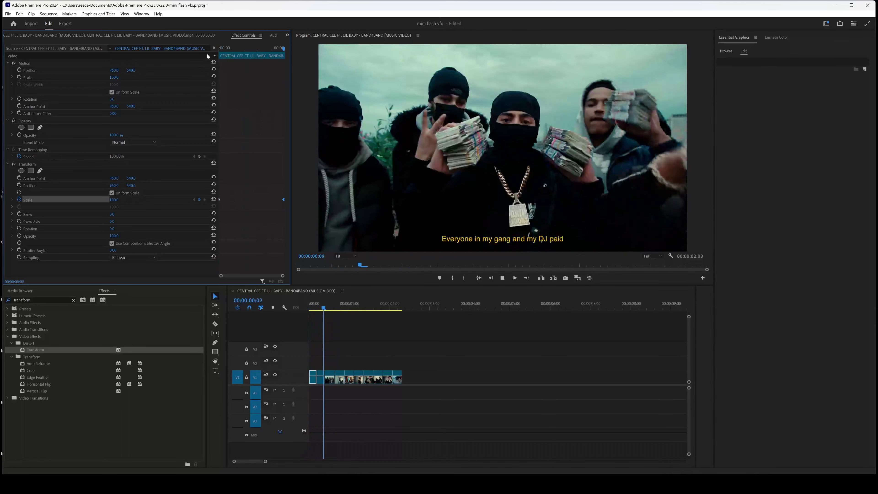
{"action": "key", "text": "space"}
{"action": "left_click_drag", "start_coordinate": [233, 205], "coordinate": [208, 188]}
Apply Ease Out and Ease In to the Scale keyframes, keeping the last keyframe at the clip's end.
{"action": "right_click", "coordinate": [219, 200]}
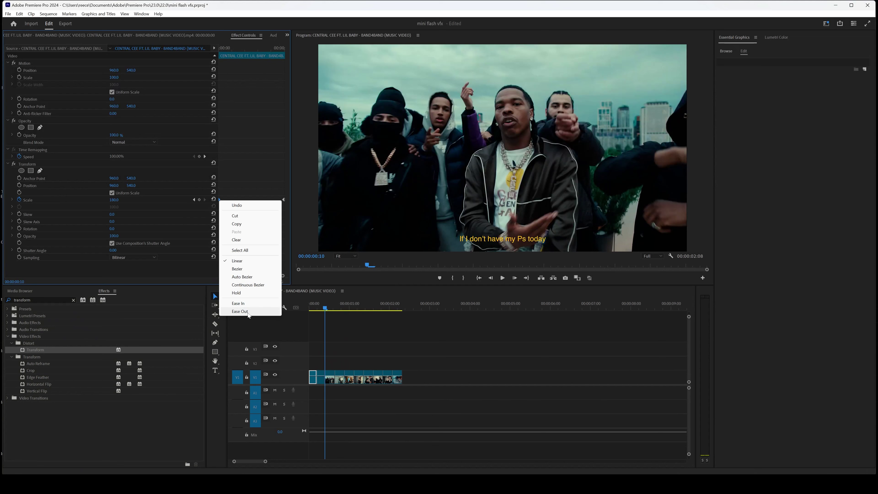
{"action": "left_click", "coordinate": [240, 311]}
{"action": "key", "text": "Home"}
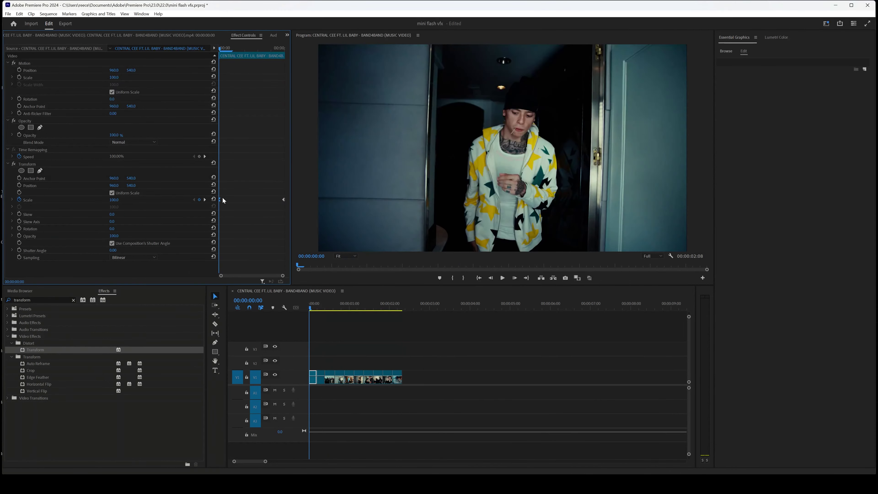
{"action": "left_click_drag", "start_coordinate": [285, 201], "coordinate": [272, 200]}
{"action": "right_click", "coordinate": [270, 200]}
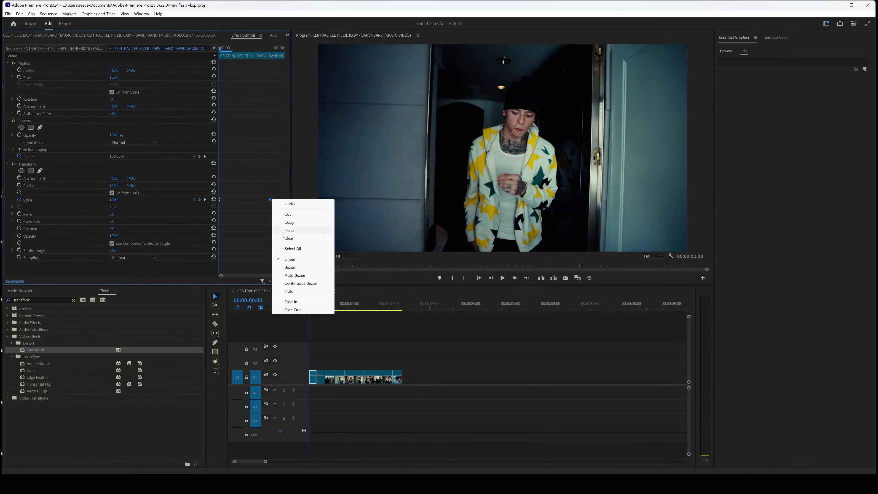
{"action": "left_click", "coordinate": [290, 301]}
{"action": "left_click_drag", "start_coordinate": [270, 200], "coordinate": [283, 199]}
Set the Transform Shutter Angle to 200 and play back the zoom to check the motion blur.
{"action": "left_click", "coordinate": [68, 163]}
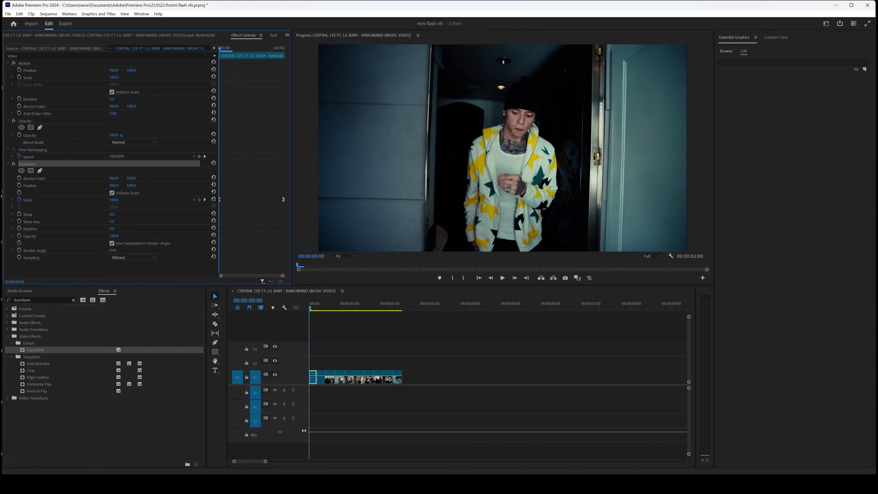
{"action": "left_click", "coordinate": [114, 249]}
{"action": "type", "text": "200"}
{"action": "key", "text": "Return"}
{"action": "left_click", "coordinate": [300, 309]}
{"action": "key", "text": "space"}
{"action": "key", "text": "space"}
{"action": "key", "text": "space"}
{"action": "key", "text": "space"}
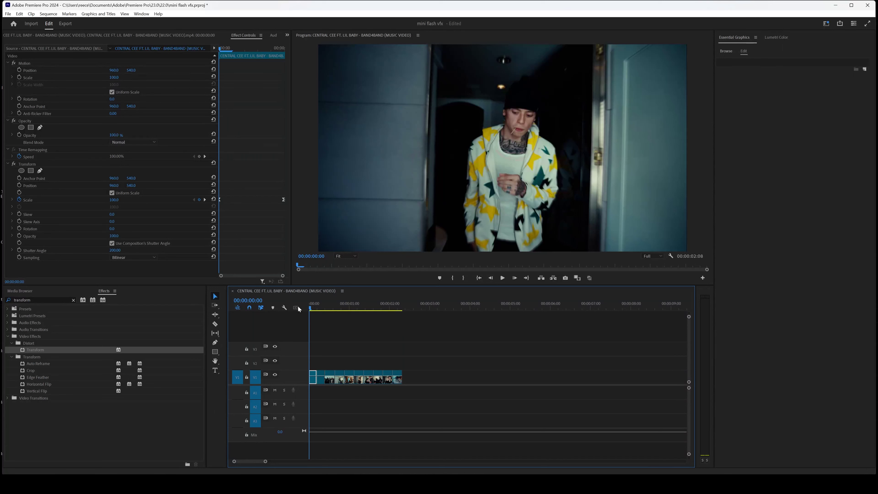
{"action": "left_click", "coordinate": [70, 164]}
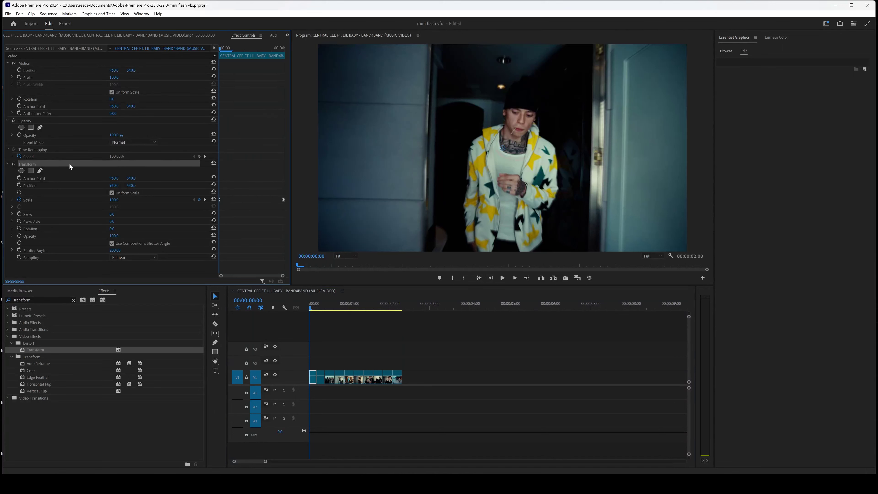
Copy the keyframed Transform effect onto every clip on V1 and check one clip's settings.
{"action": "right_click", "coordinate": [69, 163]}
{"action": "left_click_drag", "start_coordinate": [406, 394], "coordinate": [328, 397]}
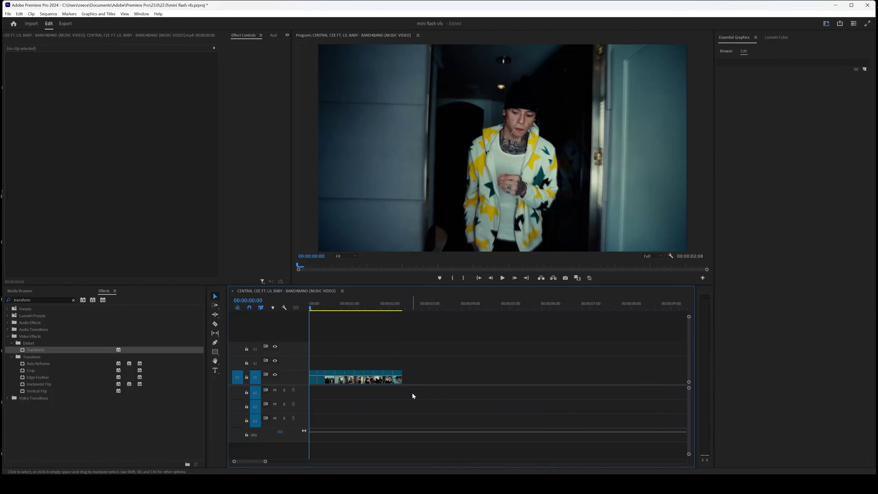
{"action": "left_click_drag", "start_coordinate": [323, 375], "coordinate": [325, 379]}
{"action": "left_click", "coordinate": [323, 378]}
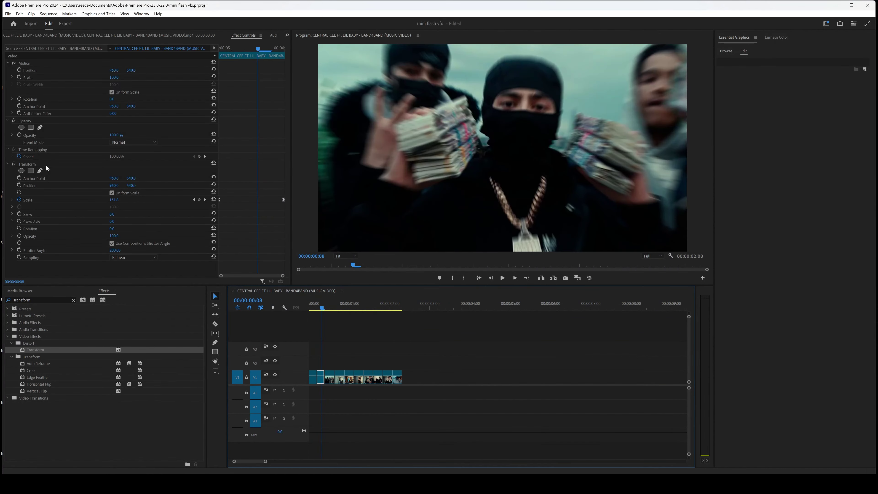
Scrub through the clips' zooms and drag one clip's last Scale keyframe to that clip's end.
{"action": "left_click", "coordinate": [311, 303]}
{"action": "left_click", "coordinate": [323, 304]}
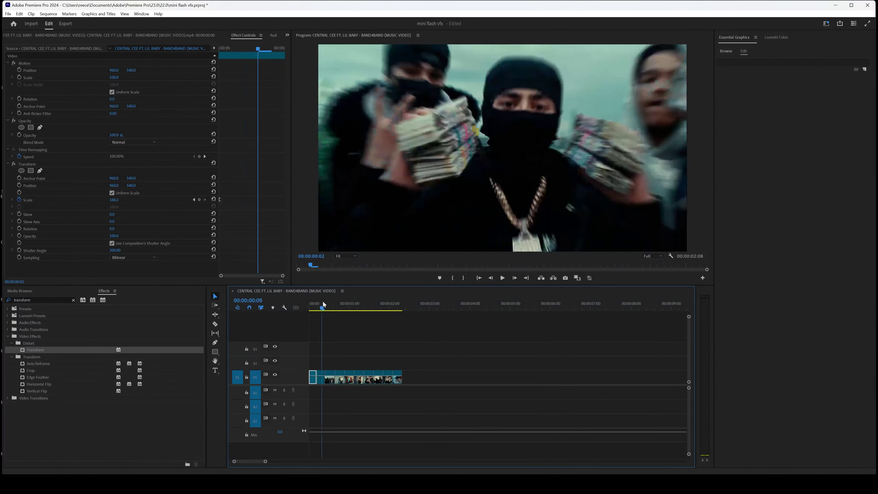
{"action": "mouse_move", "coordinate": [331, 301]}
{"action": "left_mouse_down"}
{"action": "mouse_move", "coordinate": [401, 303]}
{"action": "mouse_move", "coordinate": [331, 303]}
{"action": "left_mouse_up"}
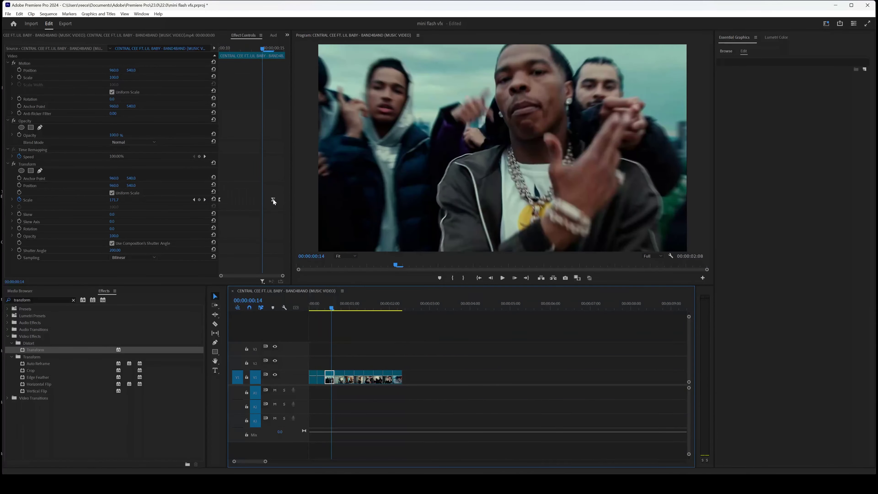
{"action": "left_click", "coordinate": [272, 200]}
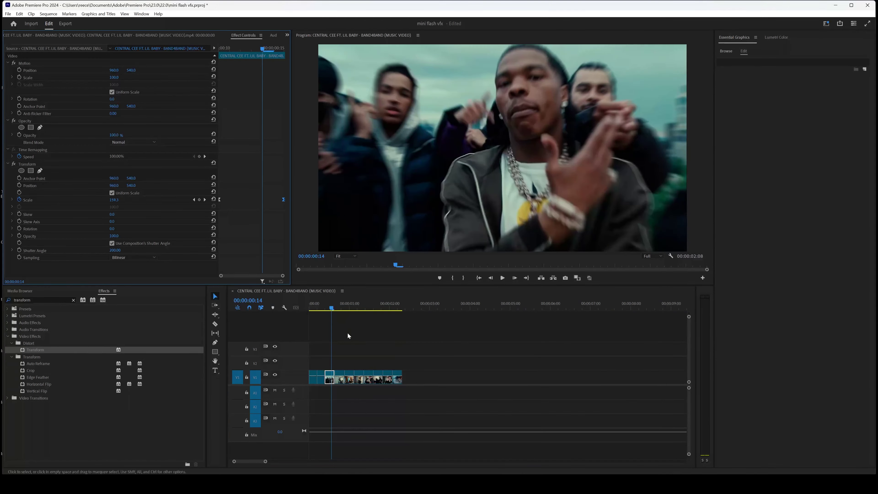
{"action": "left_click", "coordinate": [338, 303]}
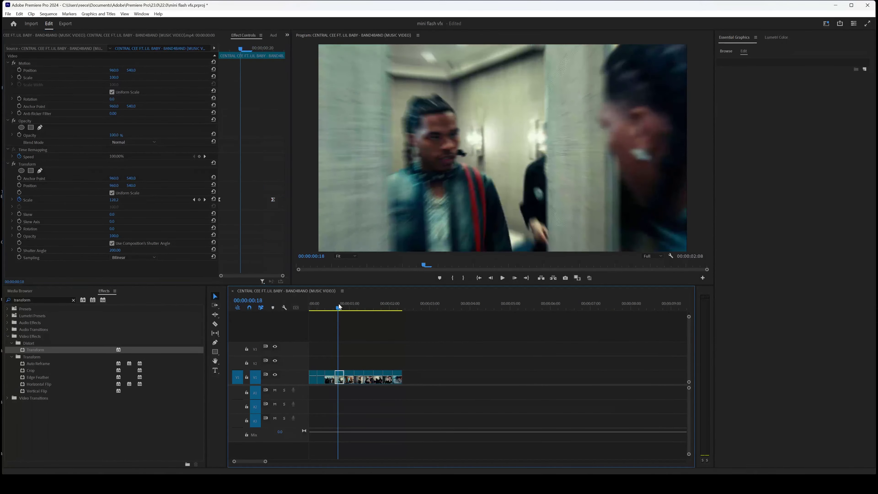
{"action": "left_click", "coordinate": [350, 304]}
{"action": "mouse_move", "coordinate": [273, 199]}
{"action": "left_mouse_down"}
{"action": "mouse_move", "coordinate": [297, 204]}
{"action": "mouse_move", "coordinate": [282, 200]}
{"action": "left_mouse_up"}
{"action": "left_click", "coordinate": [362, 304]}
Play back the whole sequence from the start to preview the zooms.
{"action": "left_click_drag", "start_coordinate": [360, 311], "coordinate": [299, 303]}
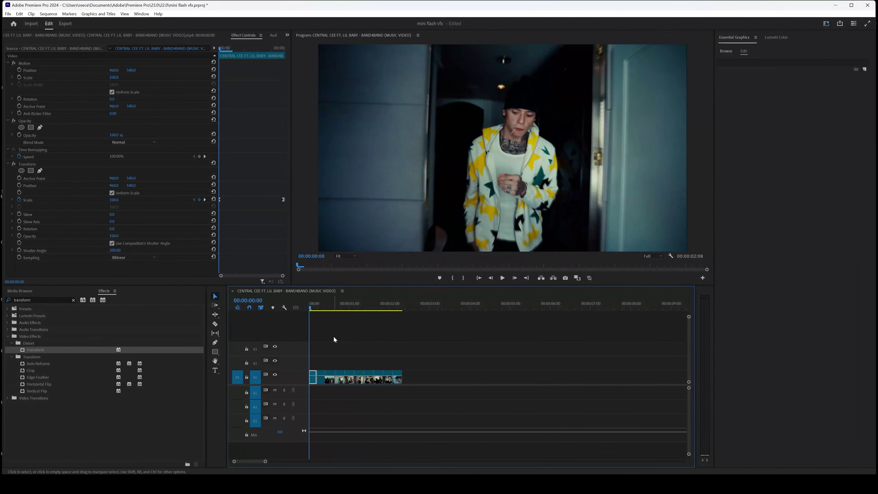
{"action": "key", "text": "space"}
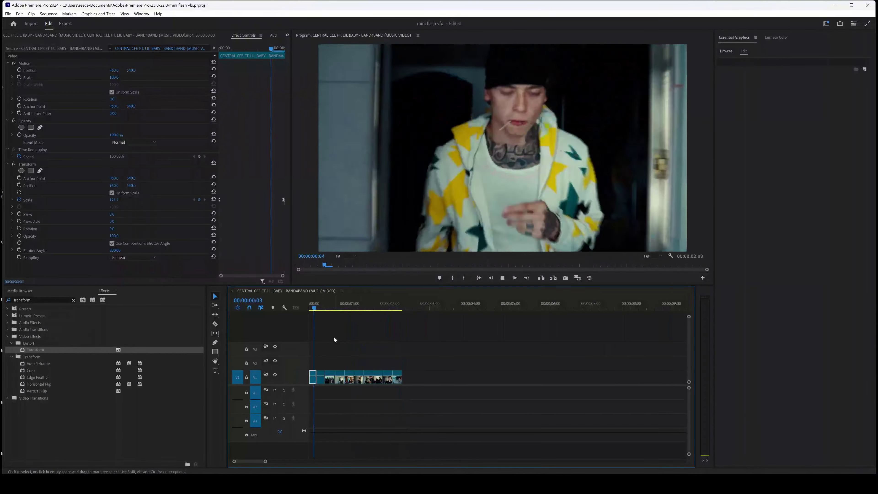
{"action": "key", "text": "space"}
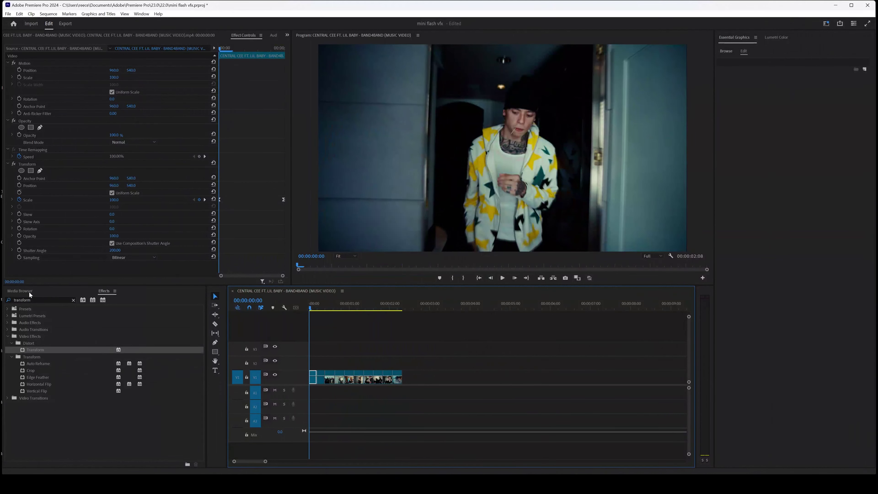
Create a new adjustment layer with the default settings.
{"action": "left_click", "coordinate": [30, 294]}
{"action": "left_click", "coordinate": [44, 293]}
{"action": "key", "text": "shift+1"}
{"action": "left_click", "coordinate": [184, 461]}
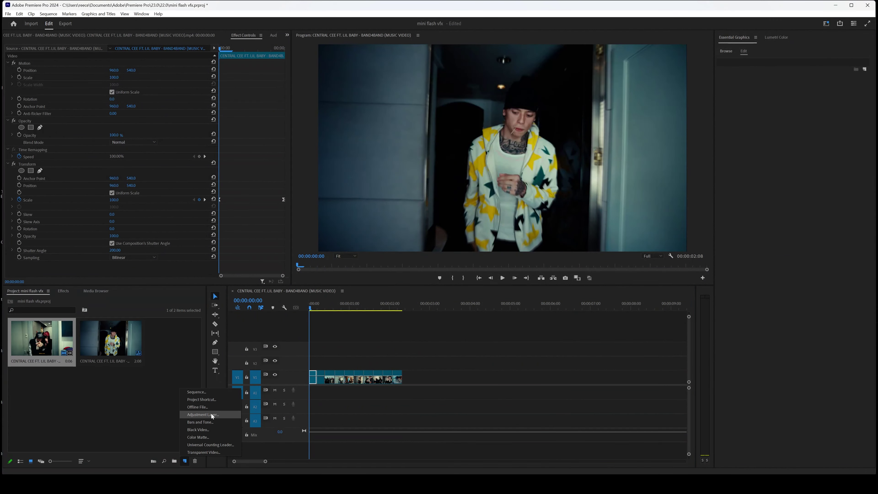
{"action": "left_click", "coordinate": [202, 414]}
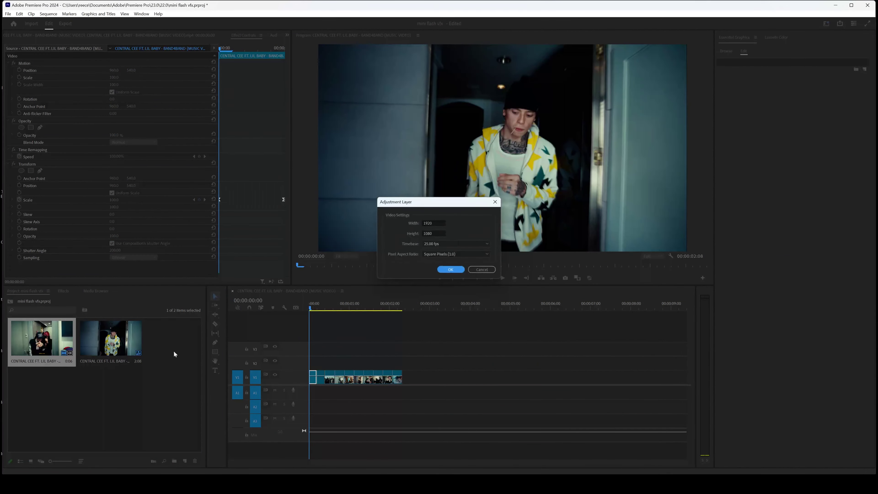
{"action": "left_click", "coordinate": [450, 269]}
Shorten the adjustment layer to 9 frames and place it on V2 at the sequence start.
{"action": "double_click", "coordinate": [166, 339]}
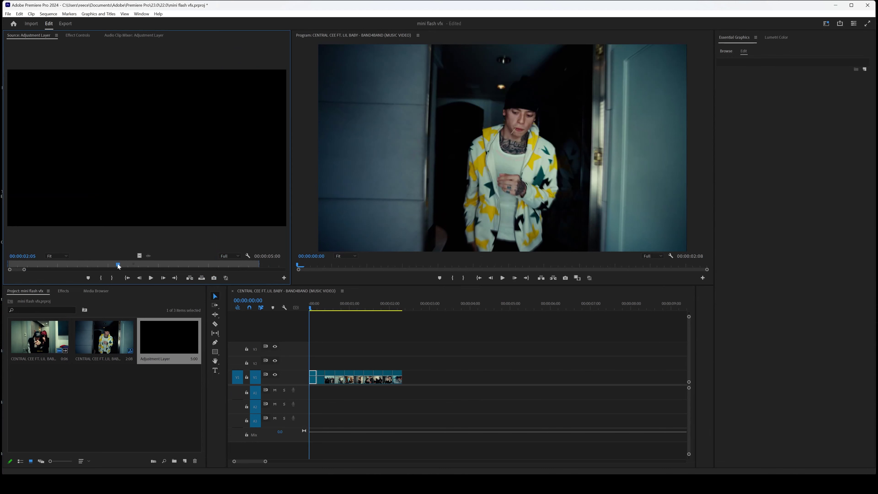
{"action": "left_click", "coordinate": [112, 278]}
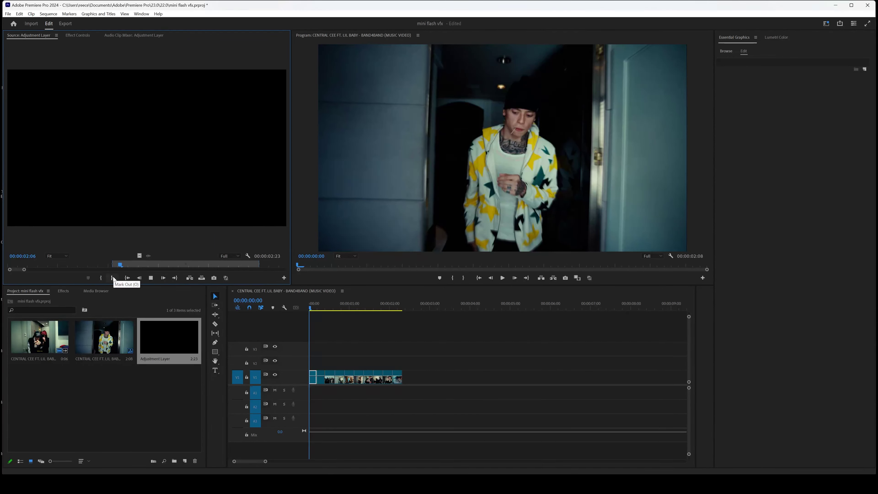
{"action": "left_click", "coordinate": [128, 265]}
{"action": "key", "text": "o"}
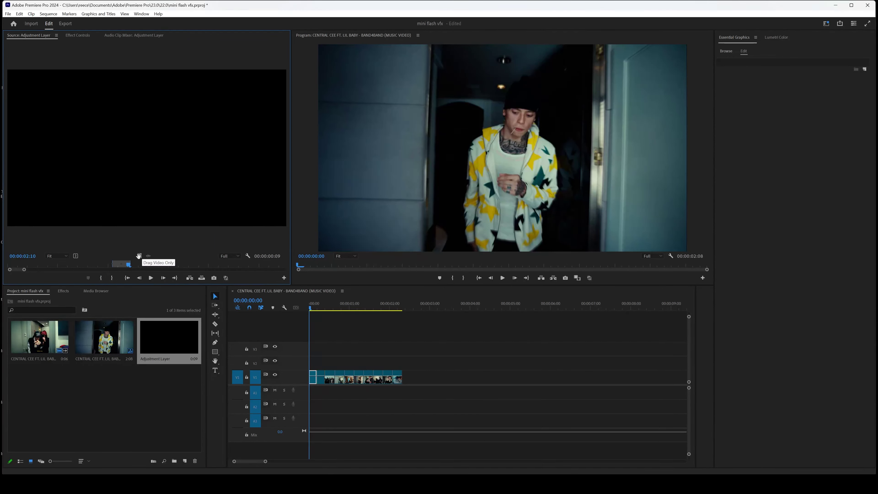
{"action": "left_click_drag", "start_coordinate": [139, 256], "coordinate": [278, 326]}
{"action": "left_click_drag", "start_coordinate": [315, 365], "coordinate": [315, 365]}
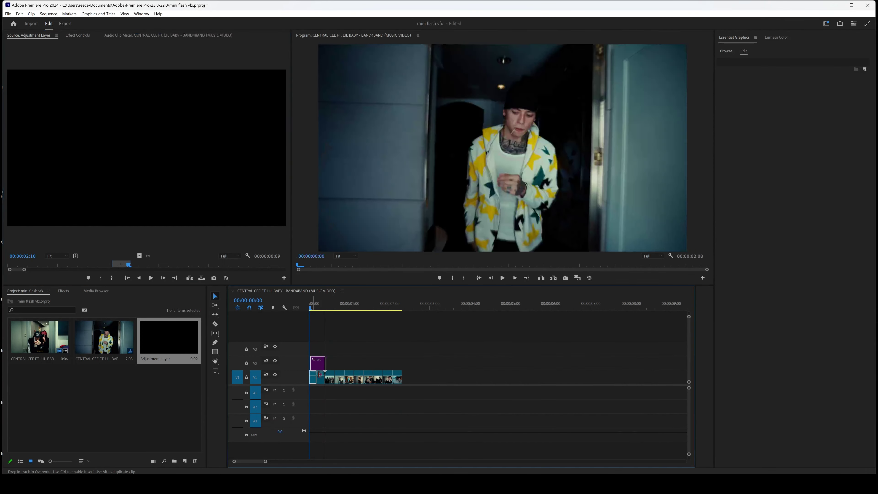
Trim the adjustment layer to start over the first cut into the gang clip and preview the cut.
{"action": "key", "text": "="}
{"action": "key", "text": "="}
{"action": "key", "text": "="}
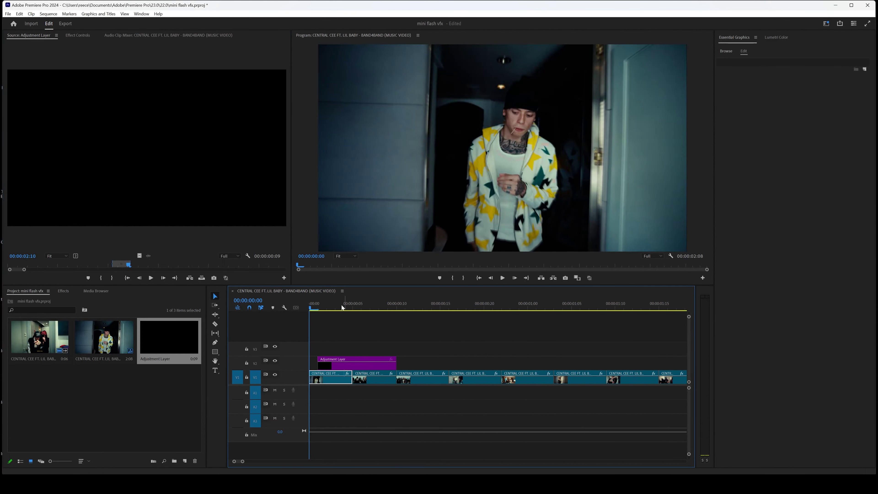
{"action": "left_click_drag", "start_coordinate": [341, 305], "coordinate": [353, 306]}
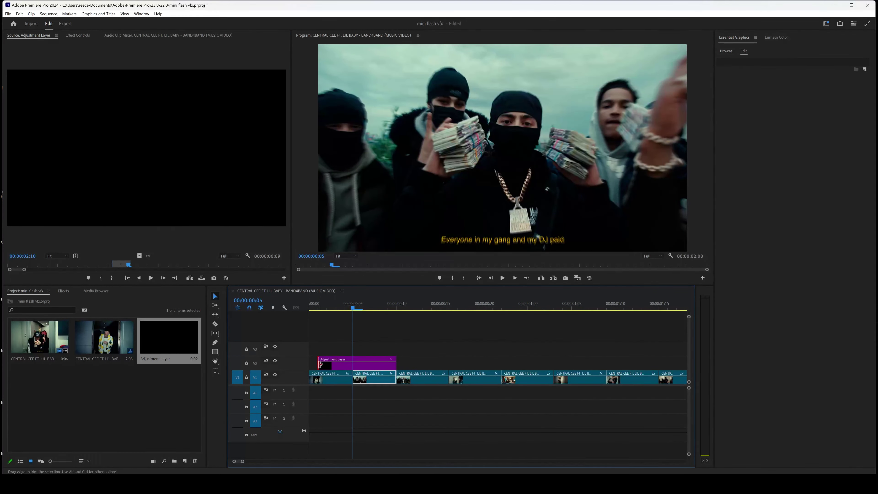
{"action": "left_click_drag", "start_coordinate": [320, 364], "coordinate": [336, 364]}
{"action": "key", "text": "minus"}
{"action": "left_click", "coordinate": [330, 306]}
{"action": "key", "text": "space"}
{"action": "left_click", "coordinate": [330, 306]}
{"action": "key", "text": "space"}
{"action": "left_click", "coordinate": [330, 307]}
{"action": "key", "text": "space"}
{"action": "left_click", "coordinate": [338, 302]}
{"action": "left_click", "coordinate": [342, 304]}
With the adjustment layer selected, search the Effects panel for 'shak' presets.
{"action": "left_click", "coordinate": [347, 366]}
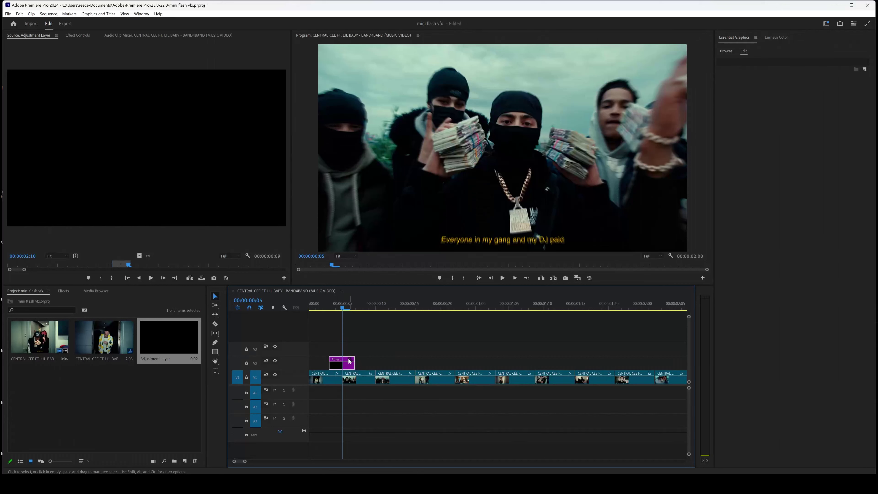
{"action": "left_click", "coordinate": [64, 291]}
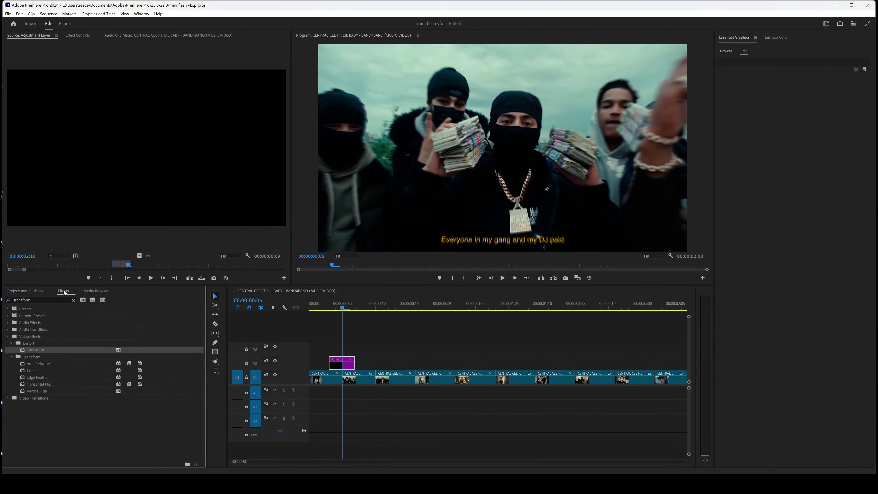
{"action": "left_click", "coordinate": [42, 298]}
{"action": "type", "text": "shak"}
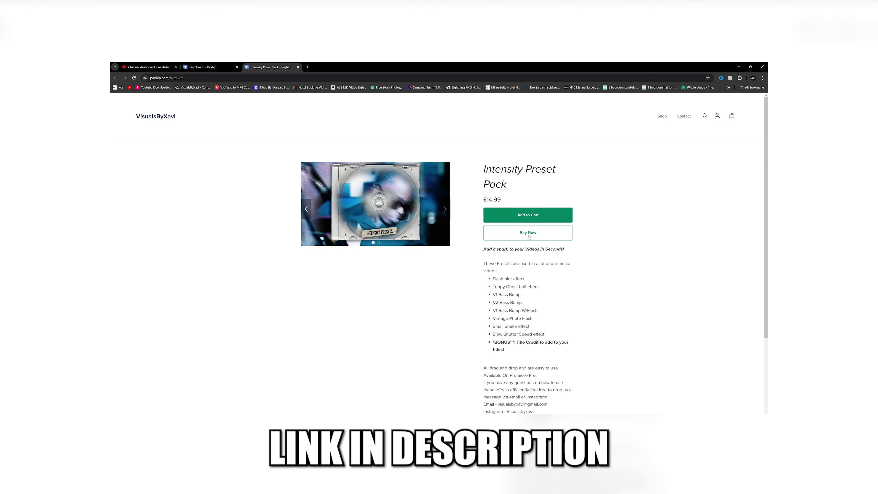
Review the Intensity Preset Pack's preset list and drag-and-drop description on Payhip, then scroll back to the top.
{"action": "scroll", "coordinate": [541, 232], "scroll_direction": "down", "scroll_amount": 3}
{"action": "left_click_drag", "start_coordinate": [492, 201], "coordinate": [561, 277]}
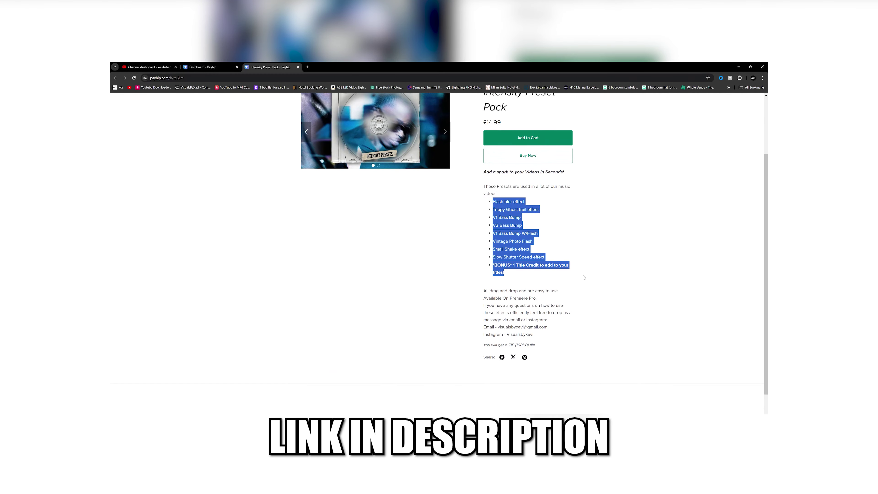
{"action": "scroll", "coordinate": [584, 277], "scroll_direction": "down", "scroll_amount": 1}
{"action": "left_click_drag", "start_coordinate": [480, 263], "coordinate": [563, 310]}
{"action": "left_click", "coordinate": [565, 307]}
{"action": "scroll", "coordinate": [557, 293], "scroll_direction": "up", "scroll_amount": 4}
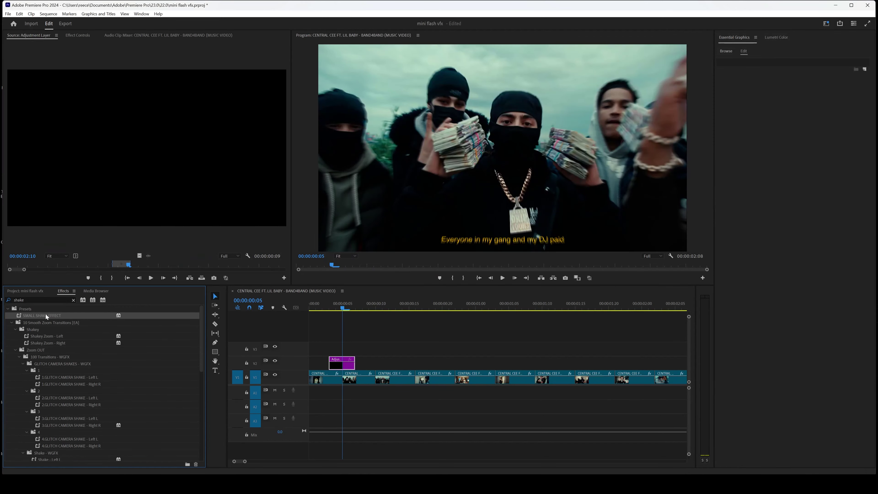
Apply the SMALL SHAKE EFFECT preset to the V2 adjustment layer and preview the shake.
{"action": "left_click_drag", "start_coordinate": [37, 317], "coordinate": [277, 330]}
{"action": "left_click_drag", "start_coordinate": [347, 365], "coordinate": [346, 365]}
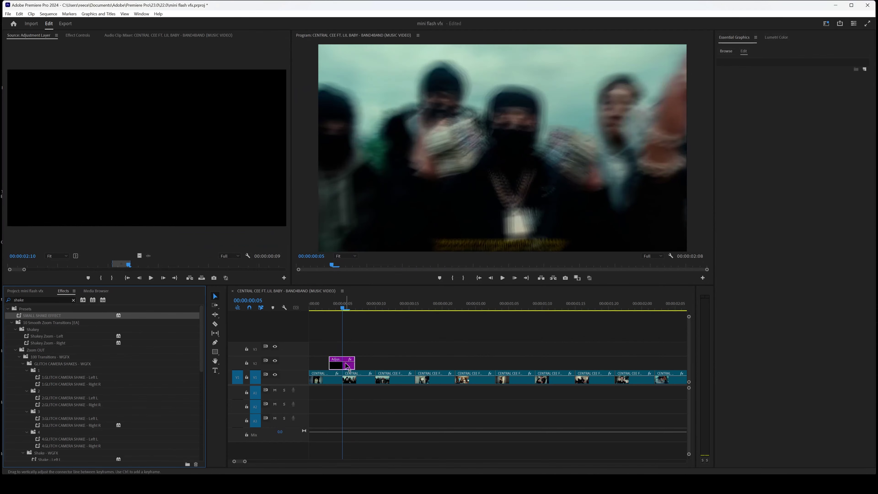
{"action": "left_click_drag", "start_coordinate": [331, 306], "coordinate": [308, 306]}
{"action": "key", "text": "space"}
Alt-drag copies of the shake adjustment layer over the following cuts along V2.
{"action": "left_click", "coordinate": [349, 367]}
{"action": "left_click_drag", "start_coordinate": [349, 369], "coordinate": [502, 366]}
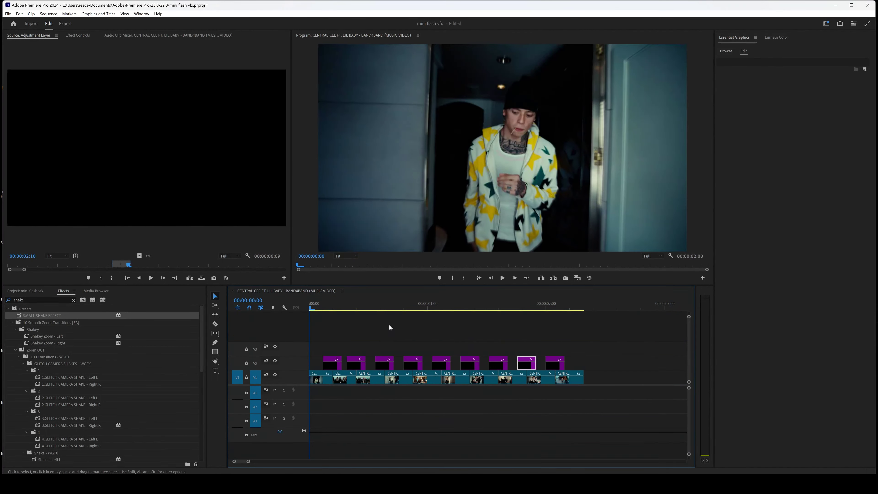
{"action": "left_click_drag", "start_coordinate": [327, 306], "coordinate": [277, 293]}
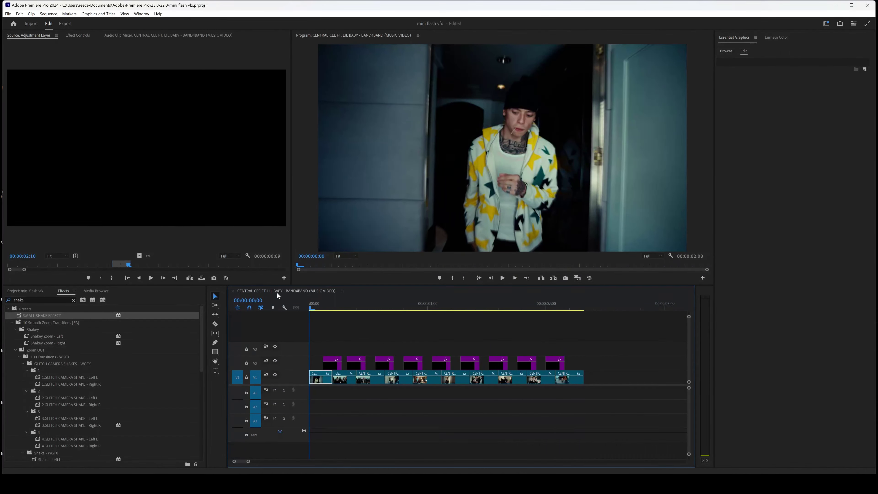
Play back the sequence, then scrub to frame 5 to inspect the shake.
{"action": "key", "text": "space"}
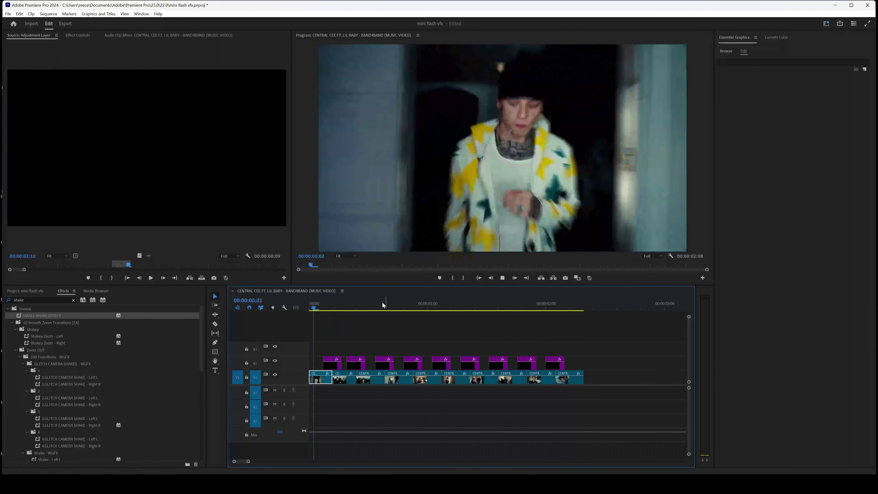
{"action": "key", "text": "space"}
{"action": "left_click_drag", "start_coordinate": [327, 306], "coordinate": [280, 310]}
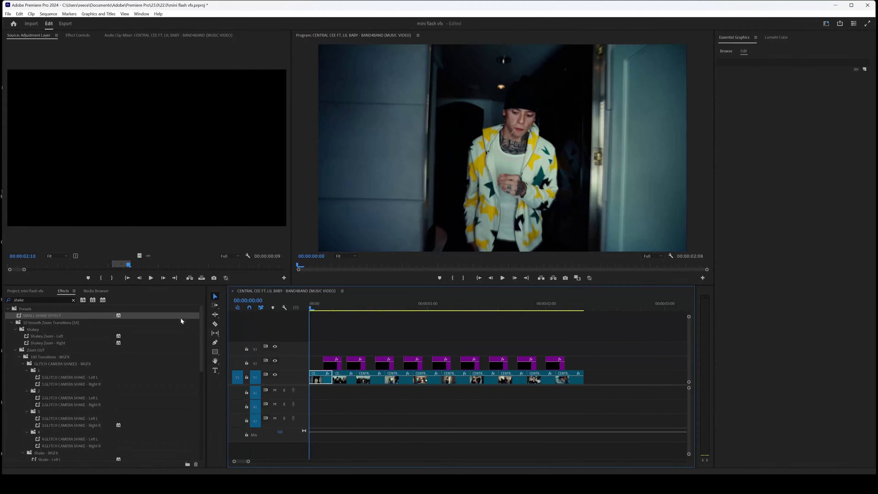
Clear the Effects search and duplicate the first adjustment layer onto V3.
{"action": "double_click", "coordinate": [17, 300]}
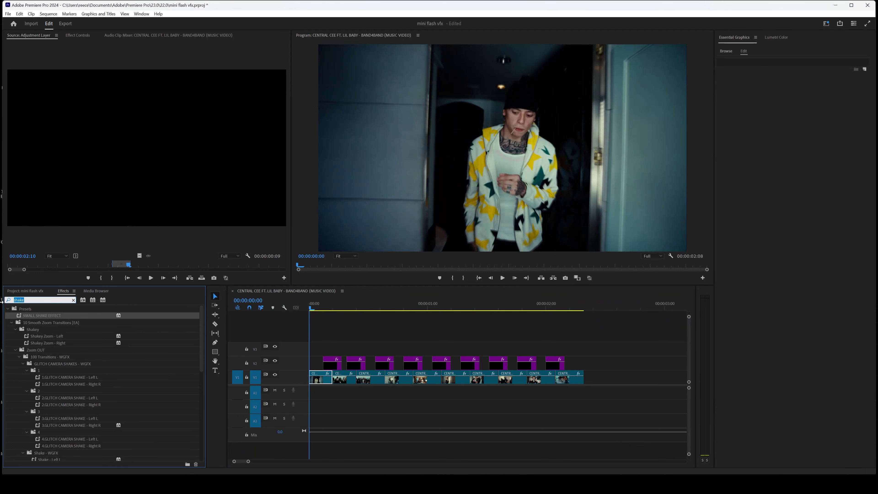
{"action": "key", "text": "BackSpace"}
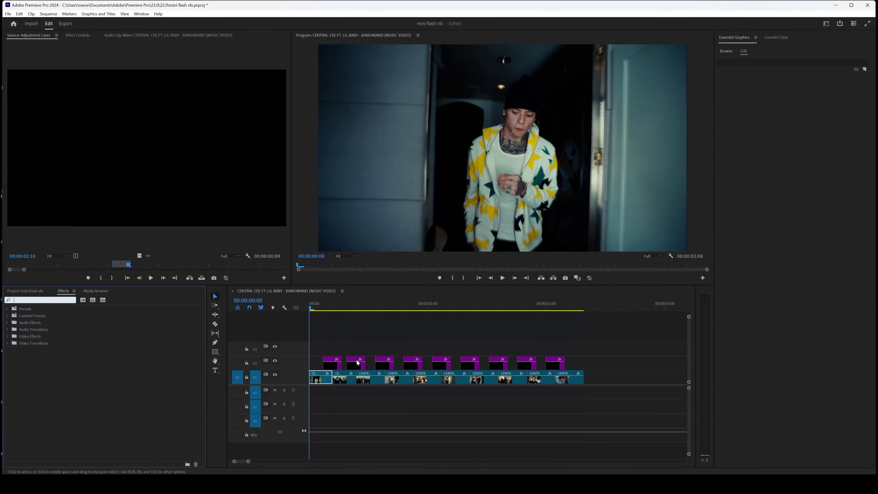
{"action": "left_click", "coordinate": [334, 367]}
{"action": "left_click_drag", "start_coordinate": [334, 369], "coordinate": [334, 351]}
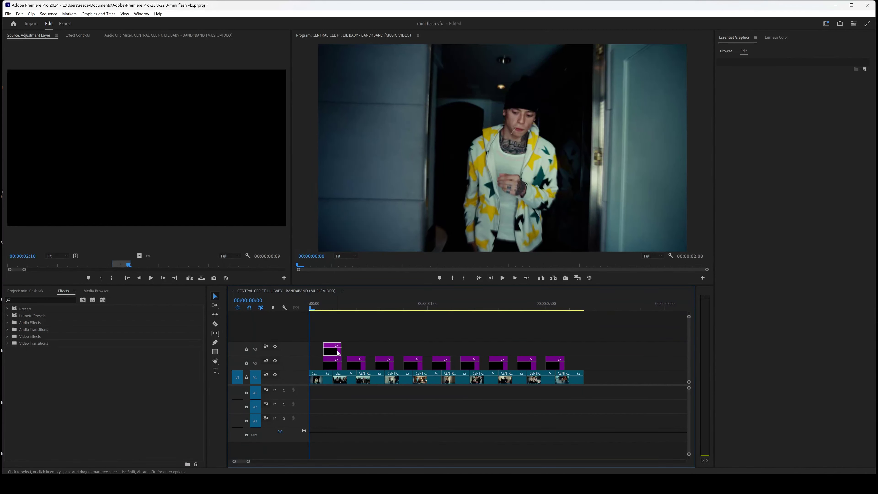
Delete the shake Transform effect from the V3 copy in Effect Controls.
{"action": "left_click", "coordinate": [78, 35]}
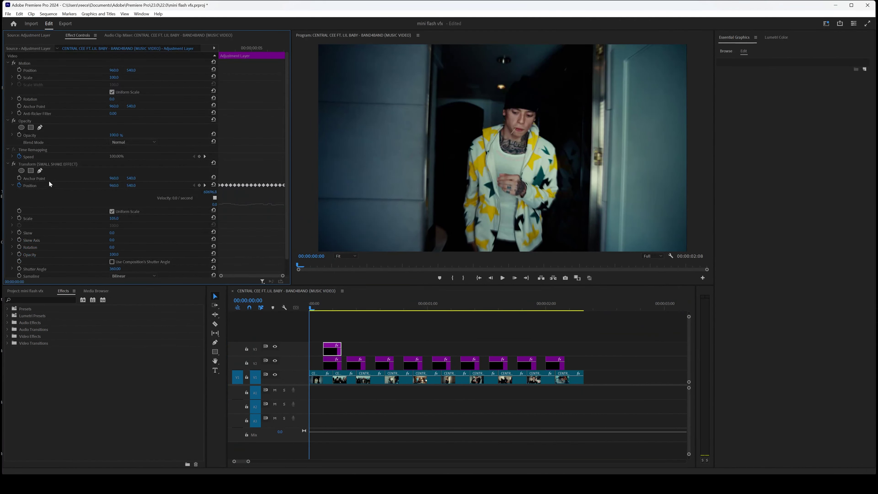
{"action": "left_click", "coordinate": [59, 164]}
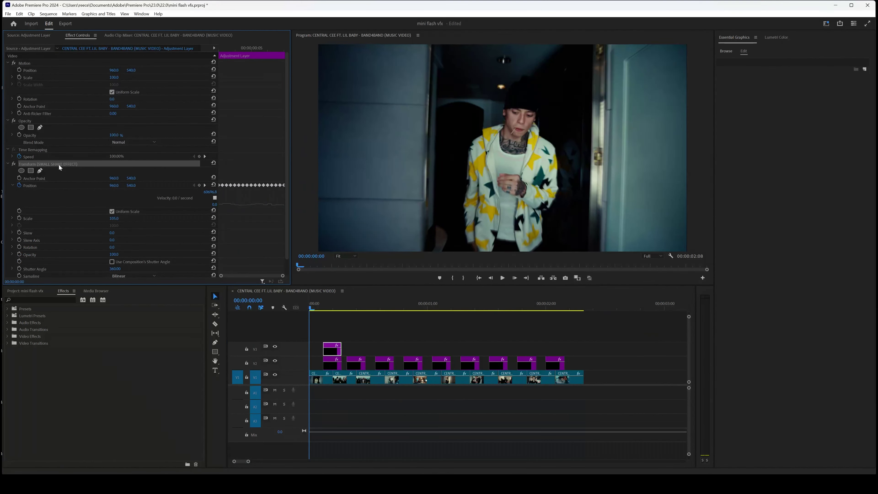
{"action": "key", "text": "Delete"}
Search the Effects panel for 'flash blu' and select the Flash Blur Effect preset.
{"action": "left_click", "coordinate": [46, 299]}
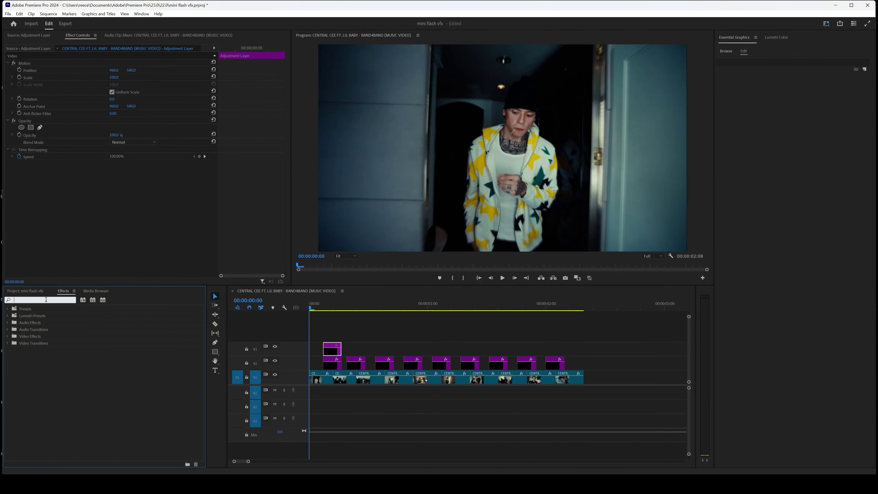
{"action": "type", "text": "fla"}
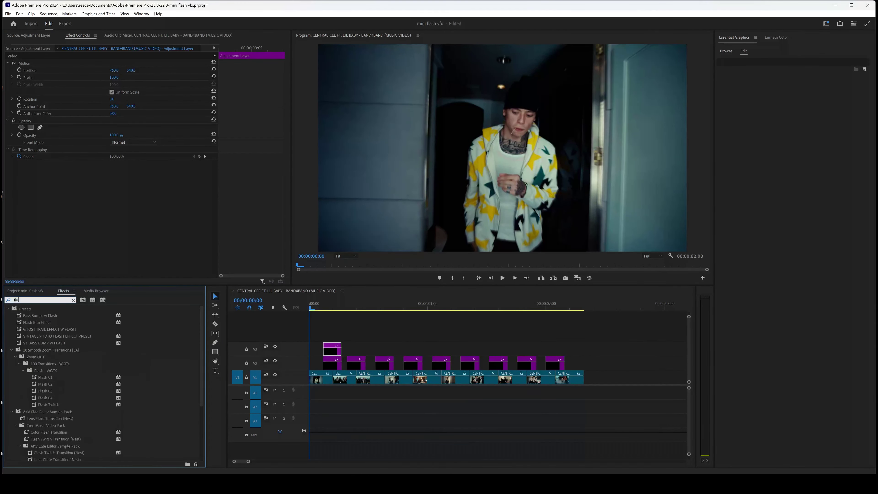
{"action": "type", "text": "sh blur"}
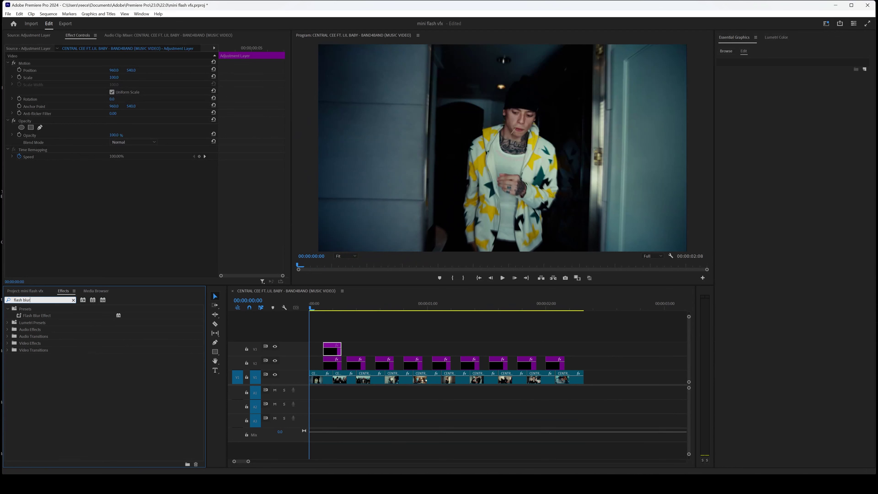
{"action": "left_click", "coordinate": [50, 315]}
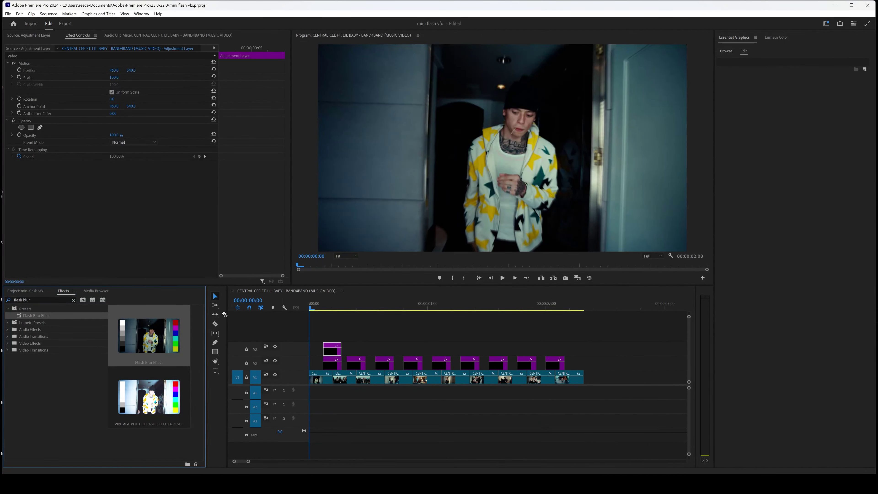
Apply Flash Blur Effect to the V3 layer, copy it over the next cuts, and preview playback.
{"action": "left_click_drag", "start_coordinate": [77, 316], "coordinate": [330, 348]}
{"action": "left_click", "coordinate": [329, 305]}
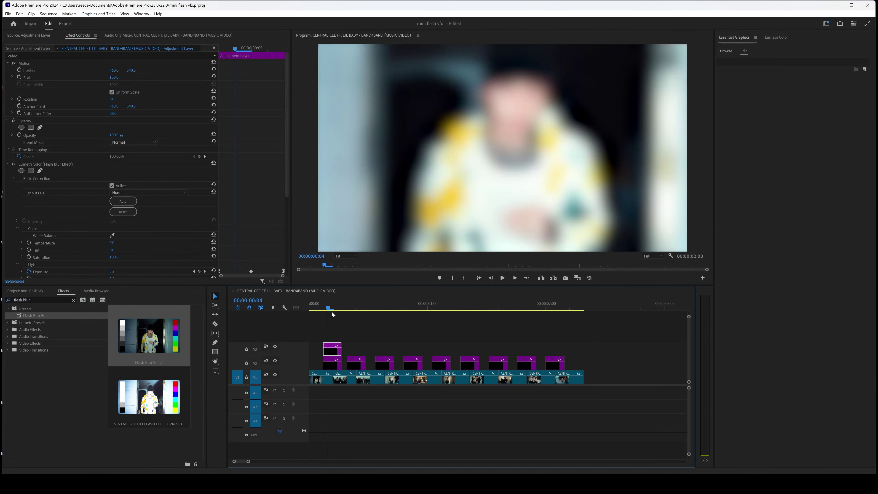
{"action": "mouse_move", "coordinate": [329, 308]}
{"action": "left_mouse_down"}
{"action": "mouse_move", "coordinate": [337, 307]}
{"action": "mouse_move", "coordinate": [315, 310]}
{"action": "mouse_move", "coordinate": [347, 308]}
{"action": "mouse_move", "coordinate": [318, 309]}
{"action": "left_mouse_up"}
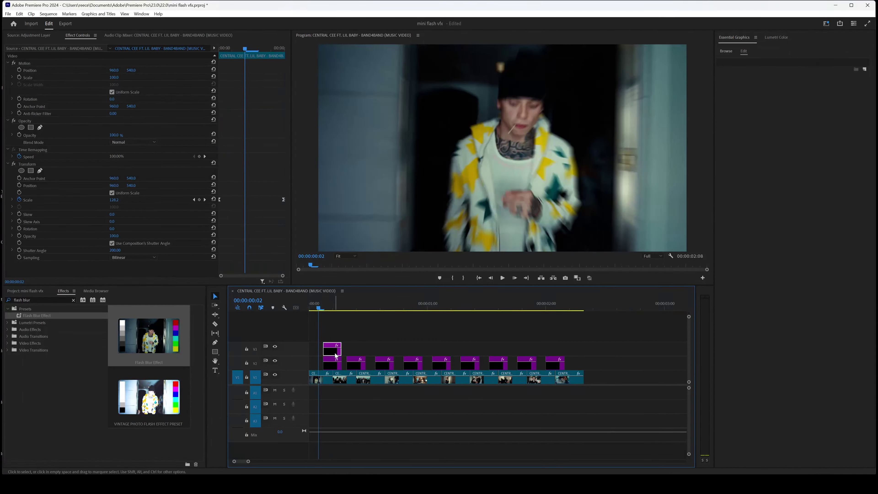
{"action": "left_click_drag", "start_coordinate": [335, 354], "coordinate": [553, 353]}
{"action": "key", "text": "space"}
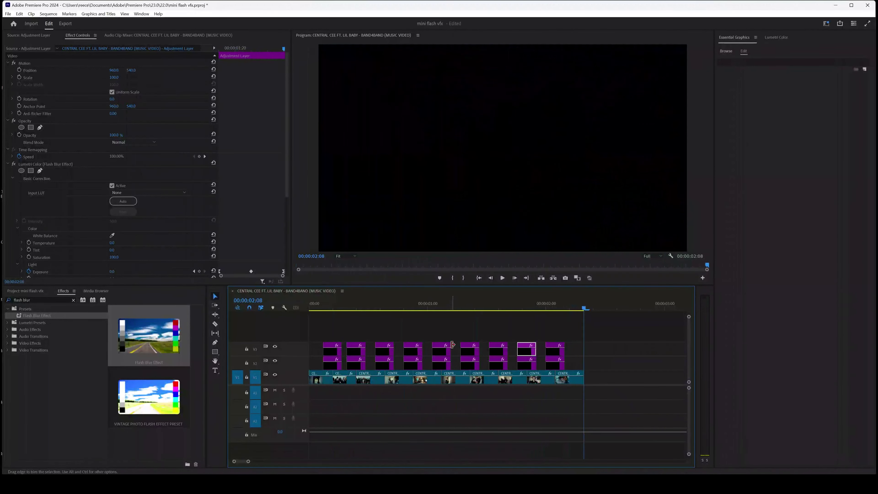
Replay the sequence twice and scrub back to inspect the blurred frames.
{"action": "key", "text": "space"}
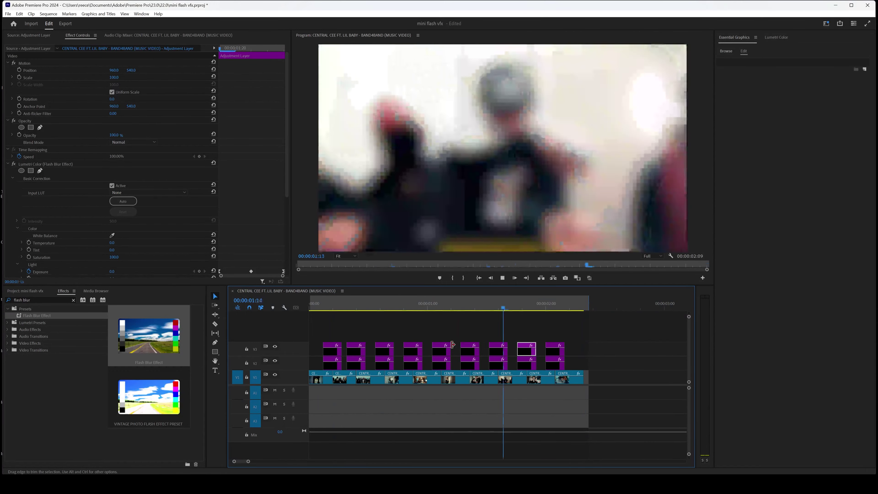
{"action": "key", "text": "space"}
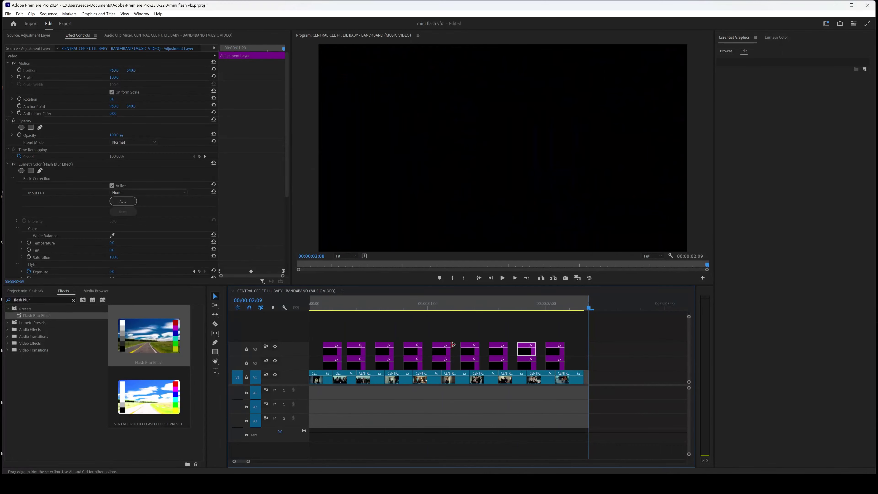
{"action": "left_click_drag", "start_coordinate": [411, 307], "coordinate": [309, 312]}
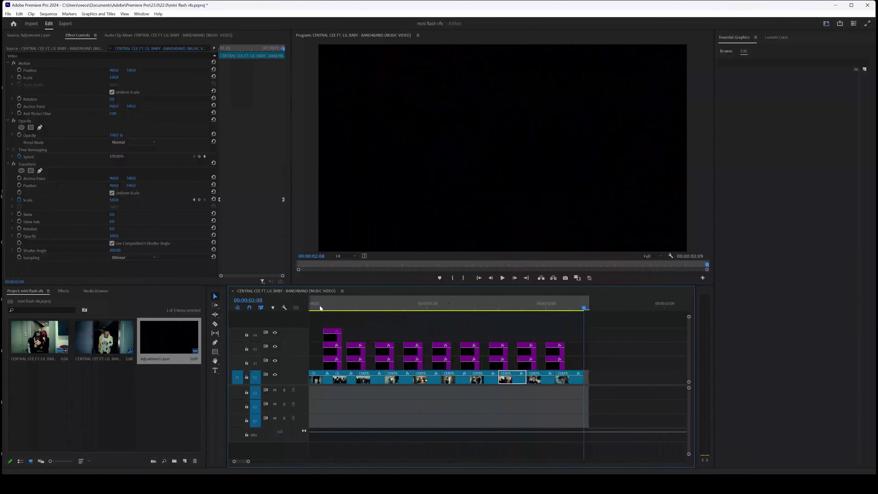
{"action": "key", "text": "space"}
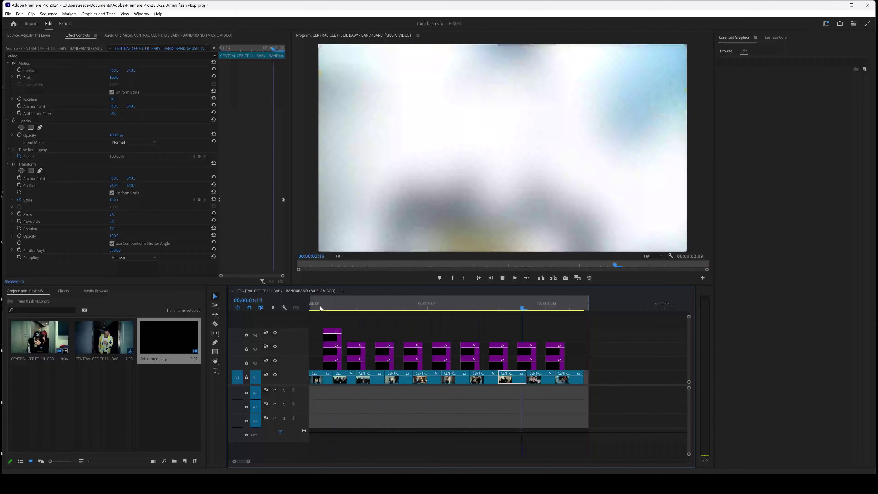
{"action": "left_click_drag", "start_coordinate": [319, 305], "coordinate": [309, 308]}
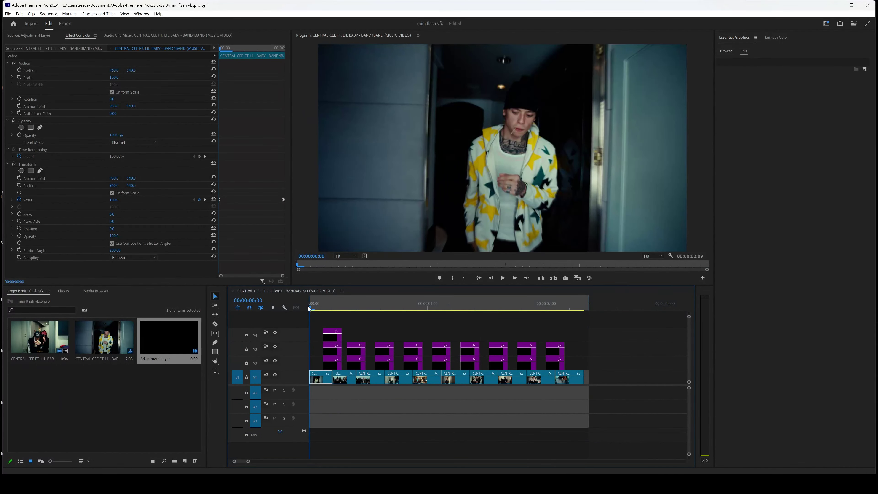